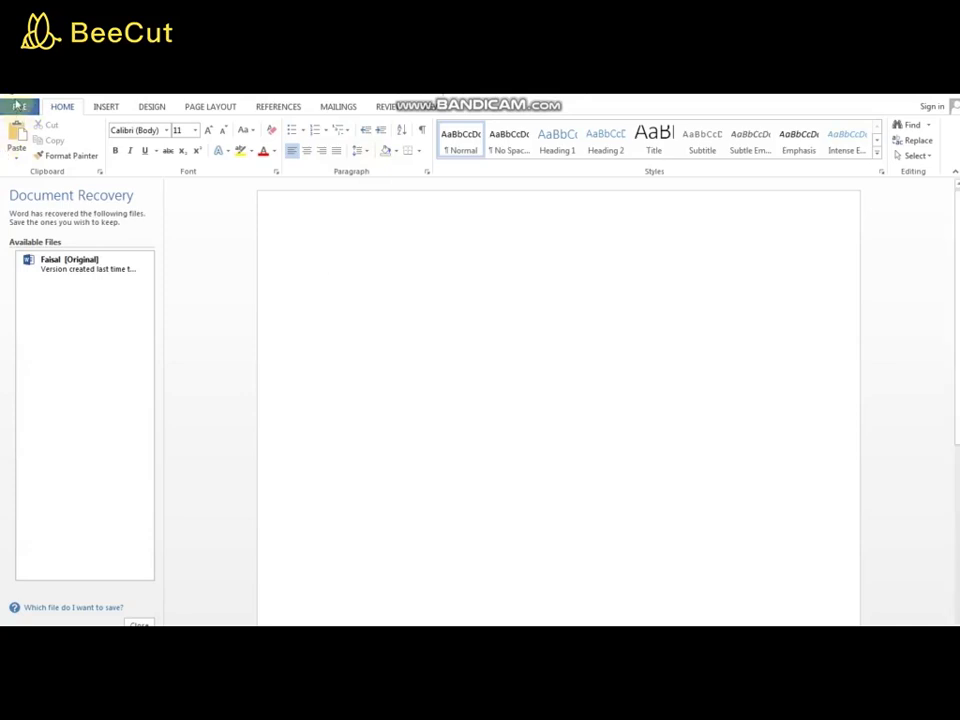
Open the FILE backstage Info view, go back to the document briefly, then reopen Info.
click(18, 107)
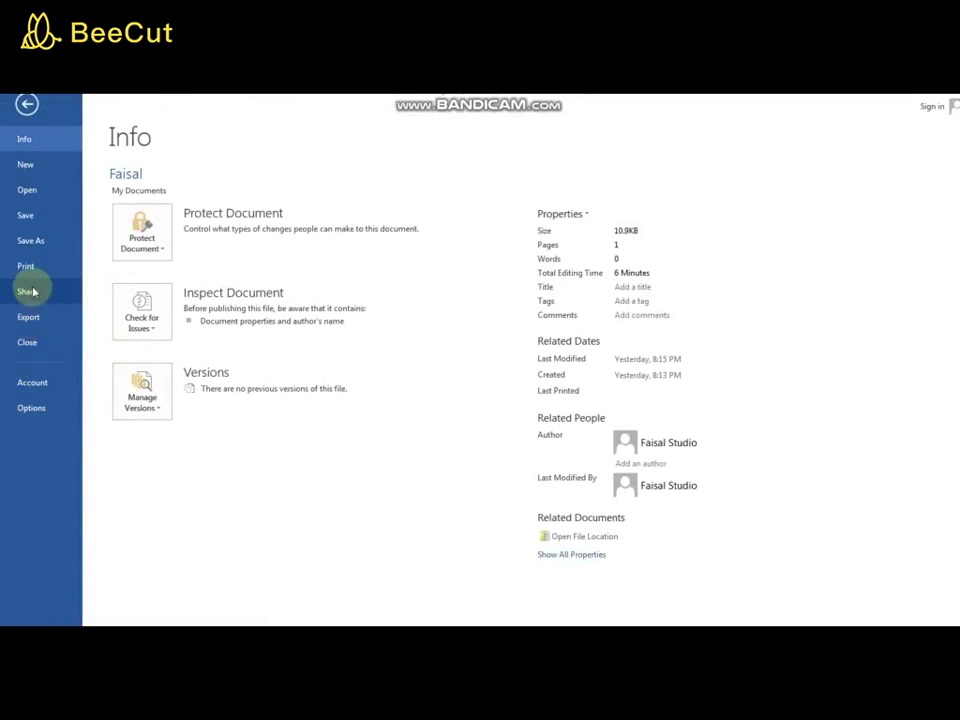
click(34, 385)
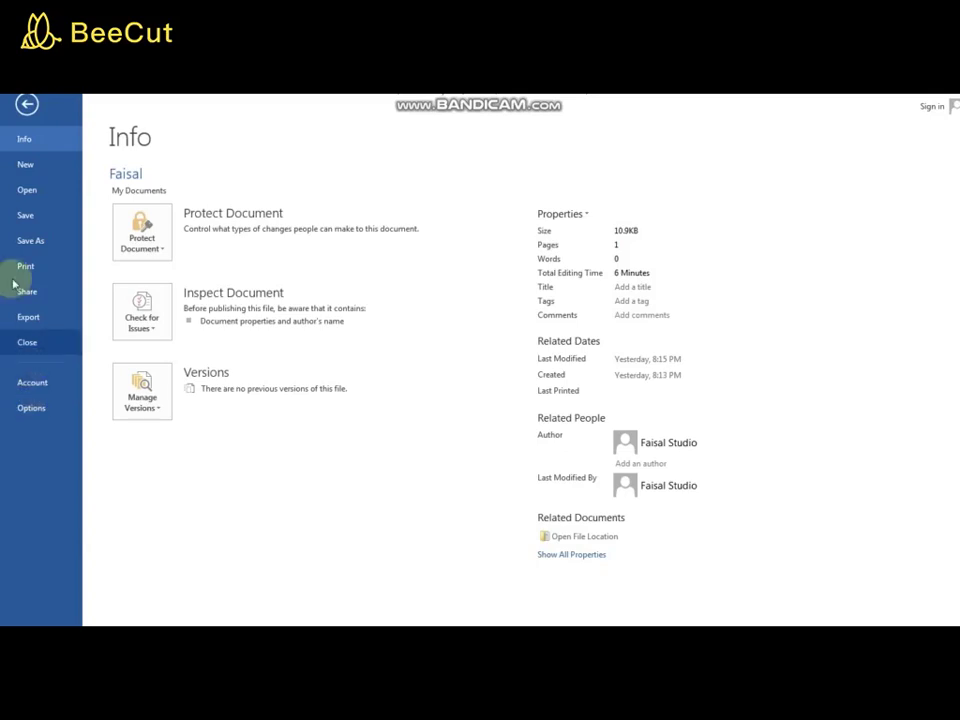
click(31, 110)
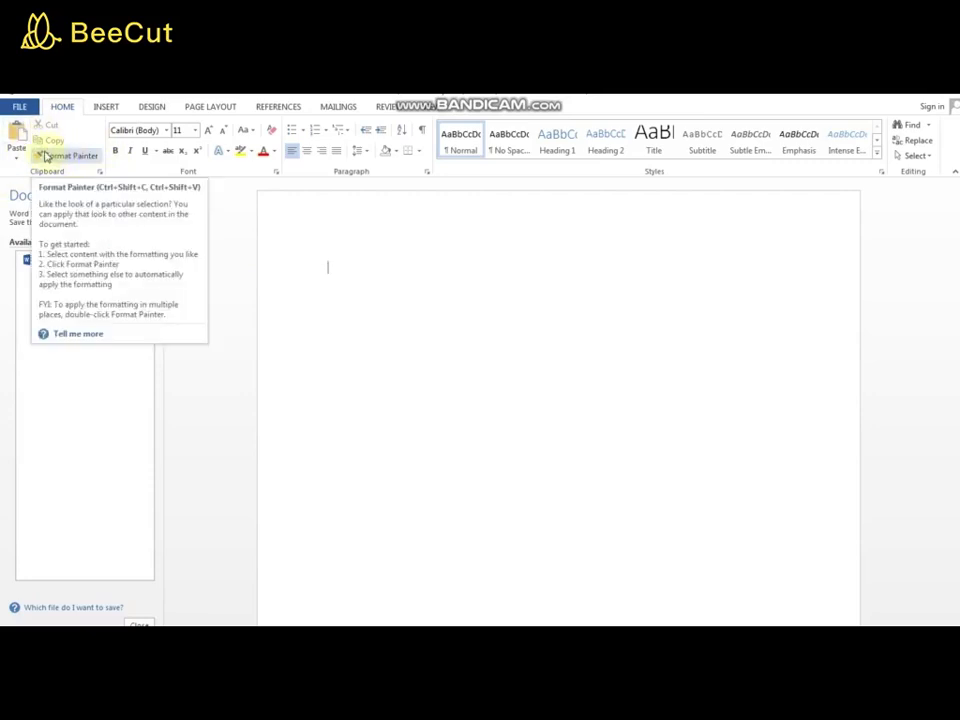
click(45, 157)
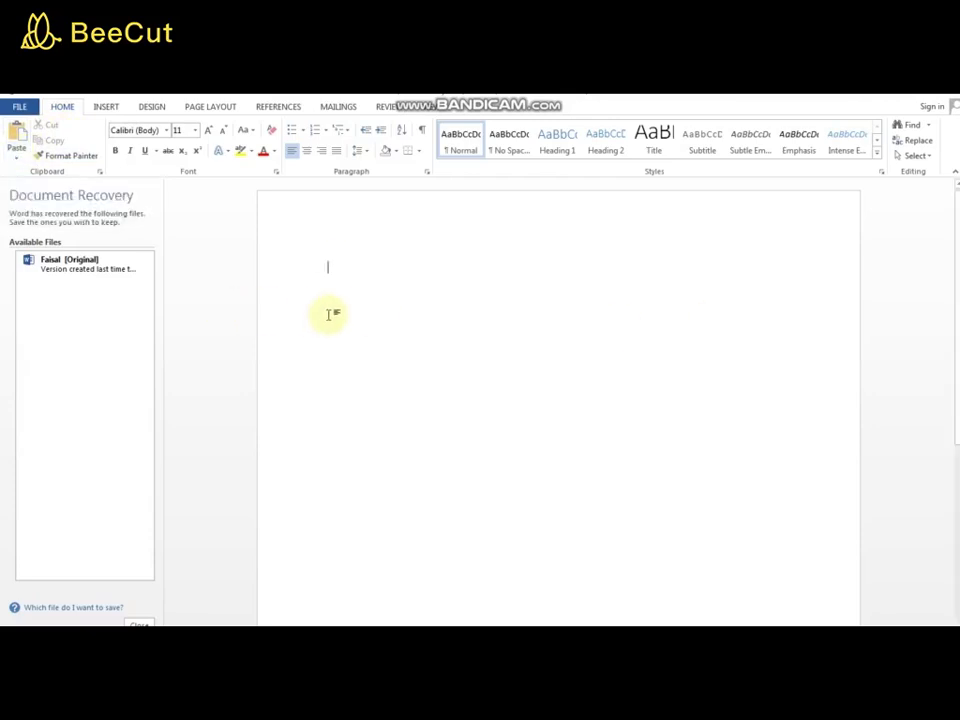
click(19, 108)
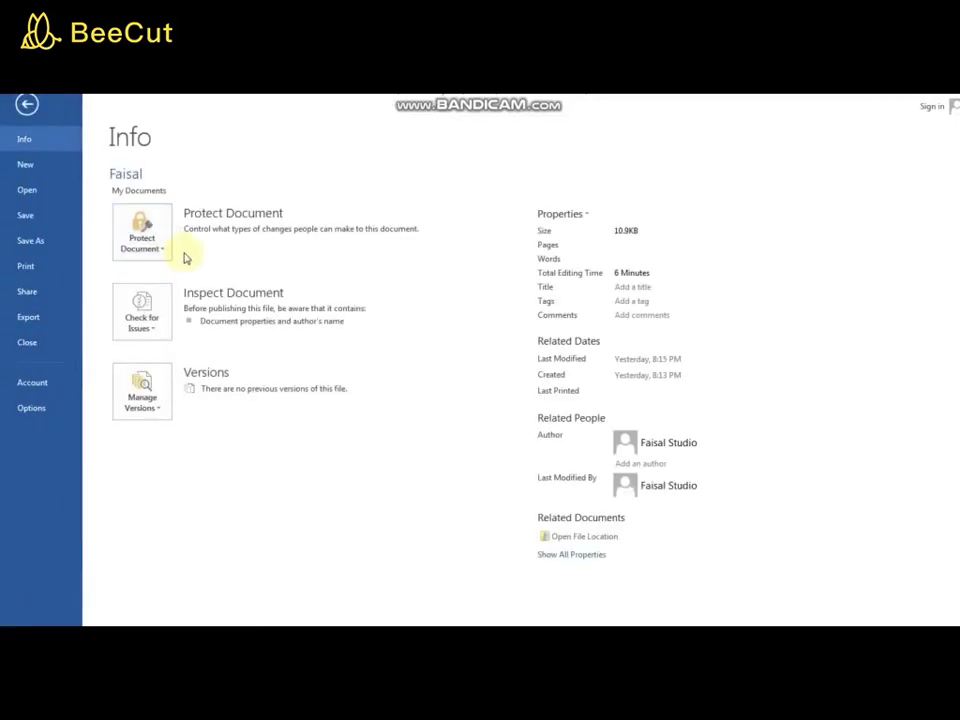
Try opening a recent document near the list's end and dismiss the invalid-directory error.
click(24, 198)
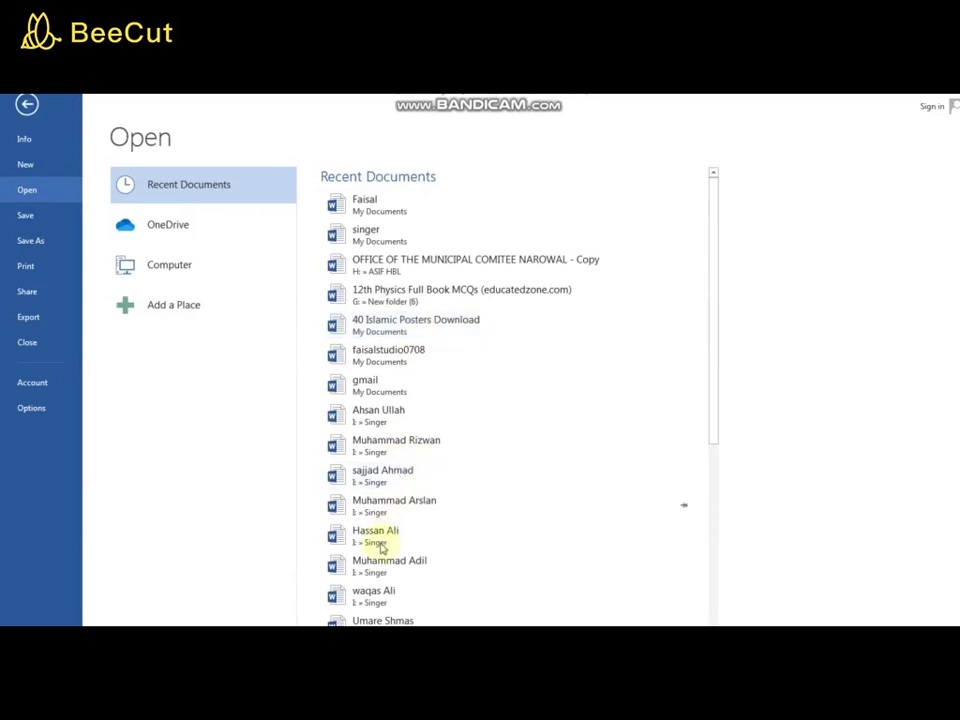
scroll(393, 510, down, 1)
scroll(392, 505, down, 1)
scroll(391, 500, down, 1)
scroll(390, 497, down, 1)
scroll(392, 495, down, 1)
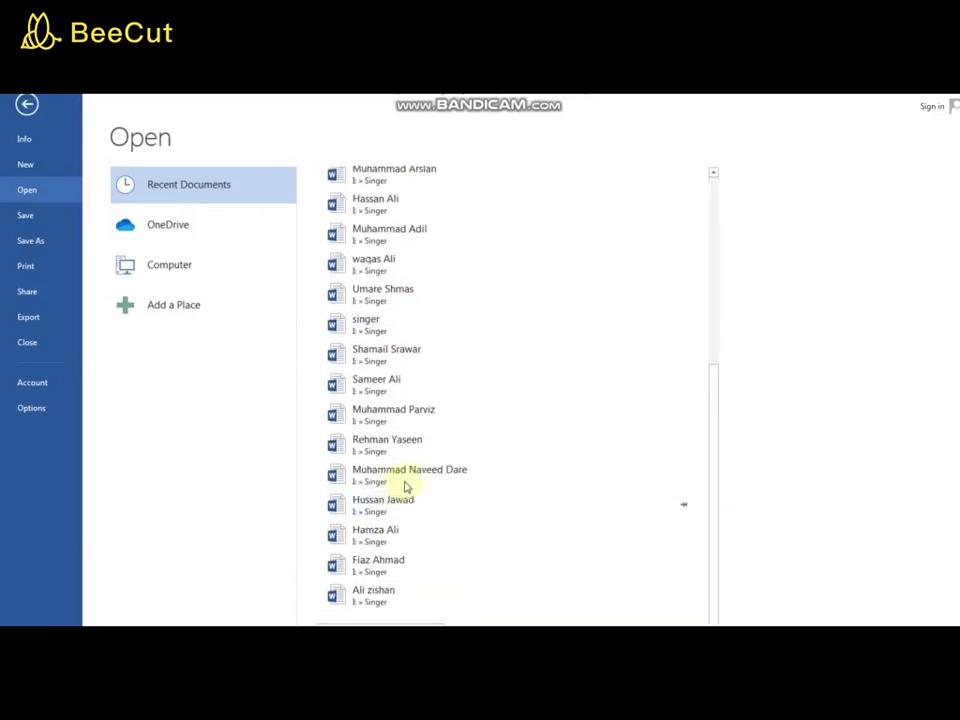
click(369, 597)
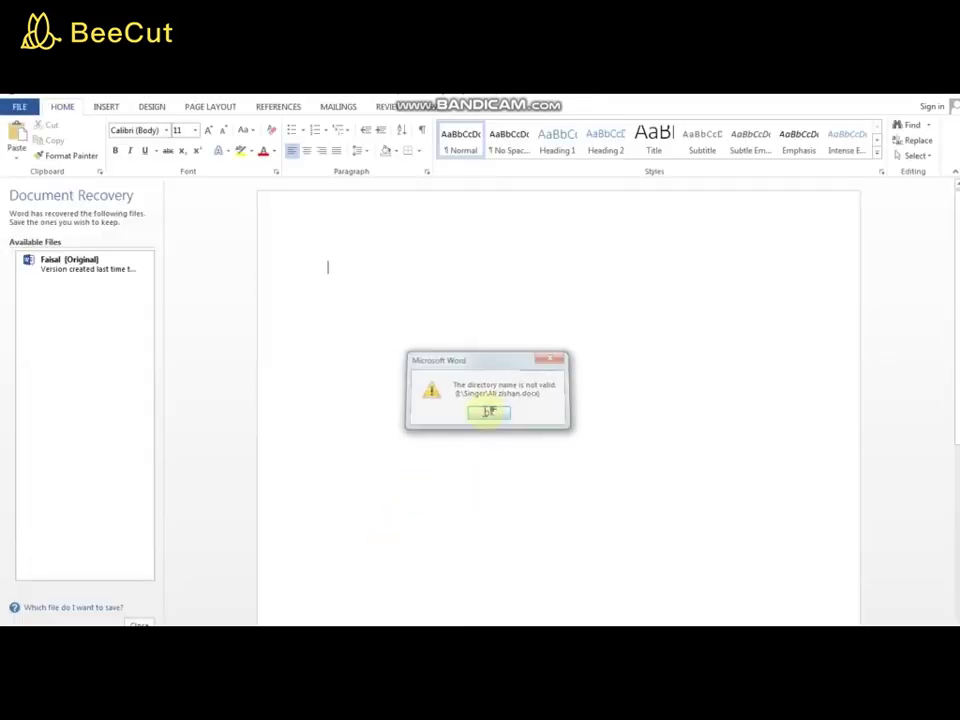
click(489, 413)
Open '12th Physics Full Book MCQs (educatedzone.com)' from Recent Documents.
click(22, 108)
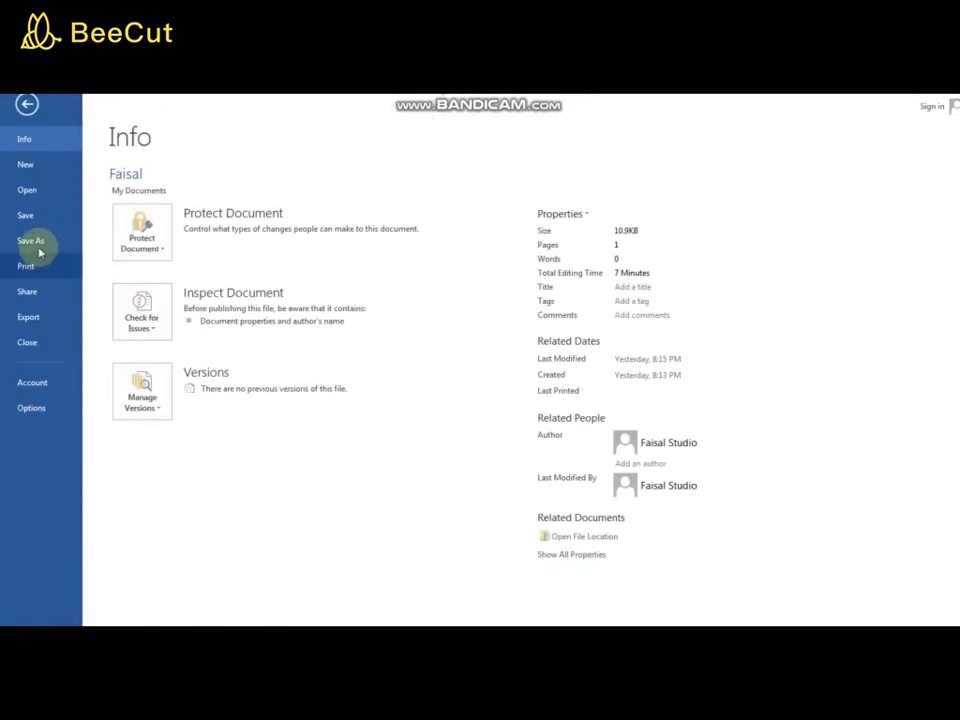
click(36, 190)
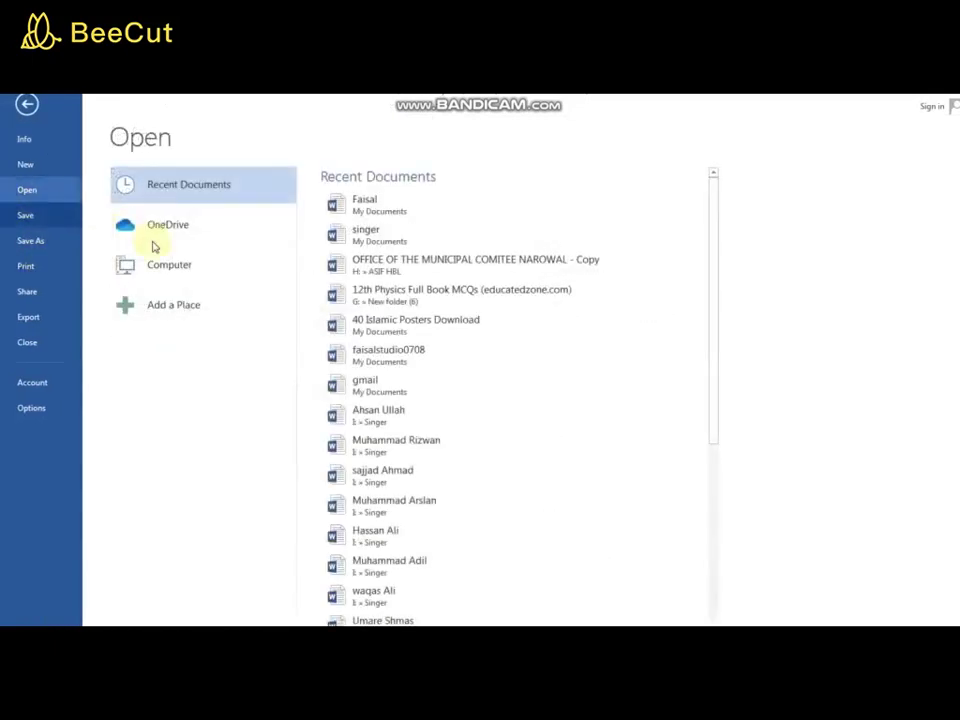
click(416, 300)
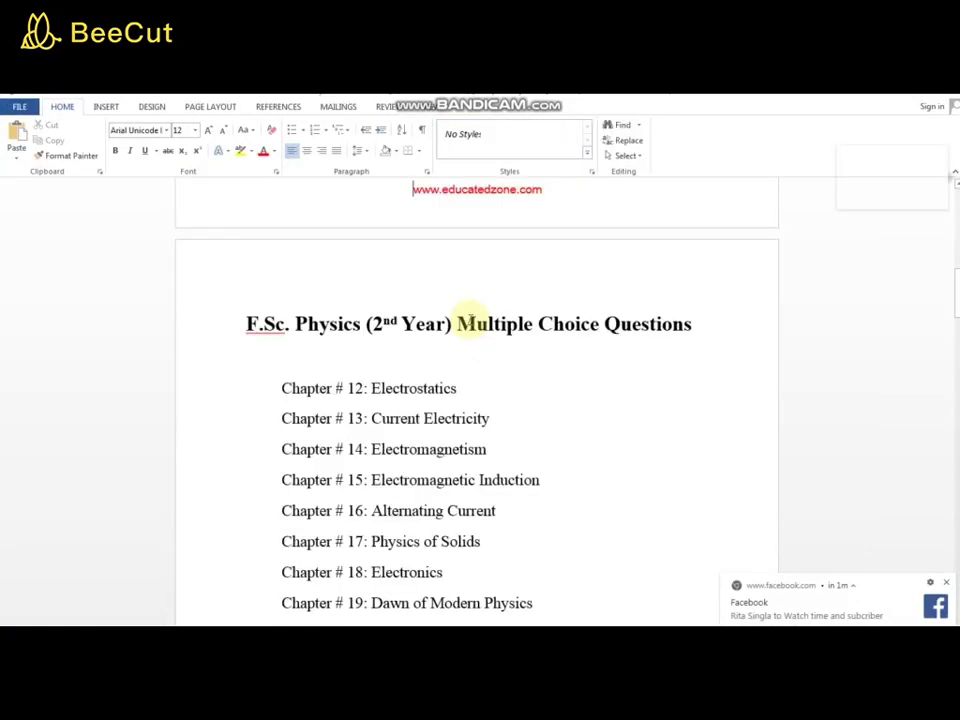
click(946, 585)
scroll(495, 291, up, 3)
scroll(451, 268, up, 3)
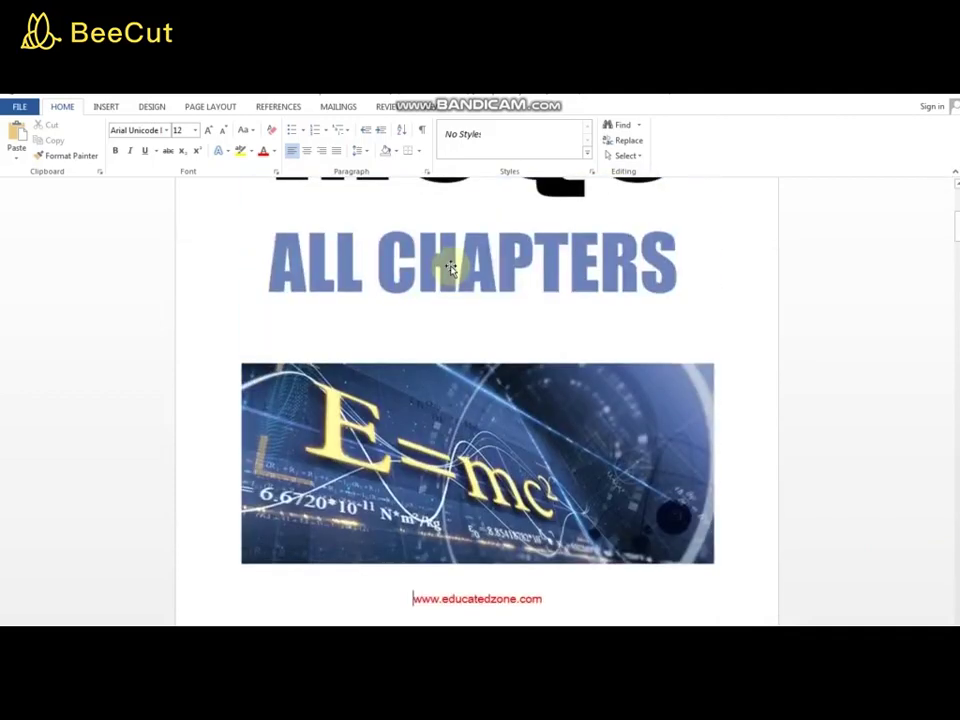
scroll(450, 262, up, 3)
scroll(444, 250, down, 1)
scroll(440, 253, down, 3)
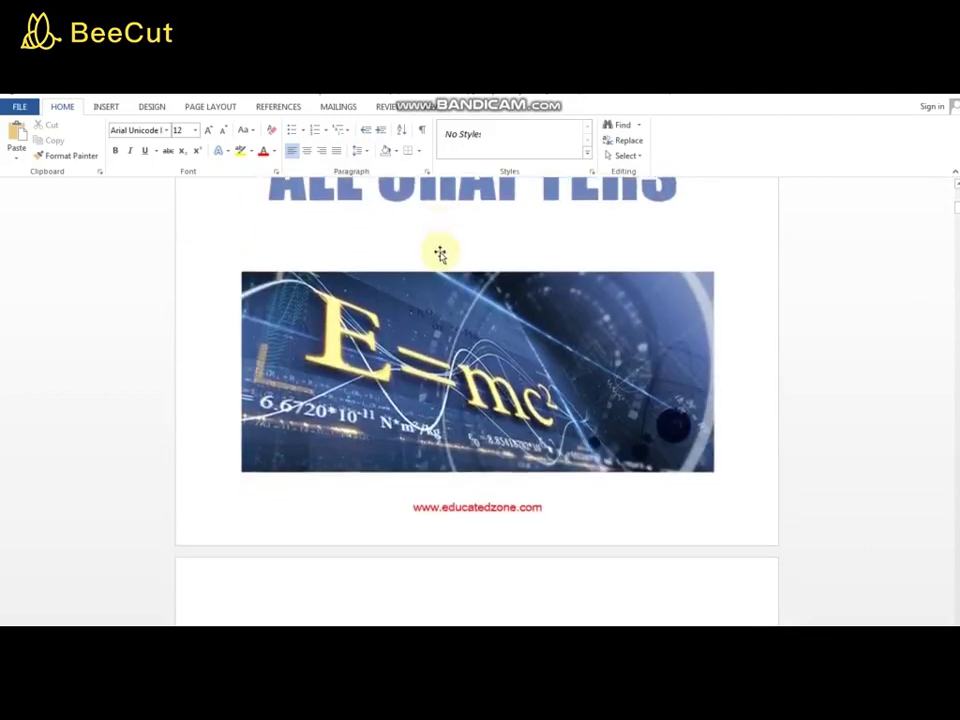
scroll(430, 283, down, 3)
scroll(430, 283, down, 1)
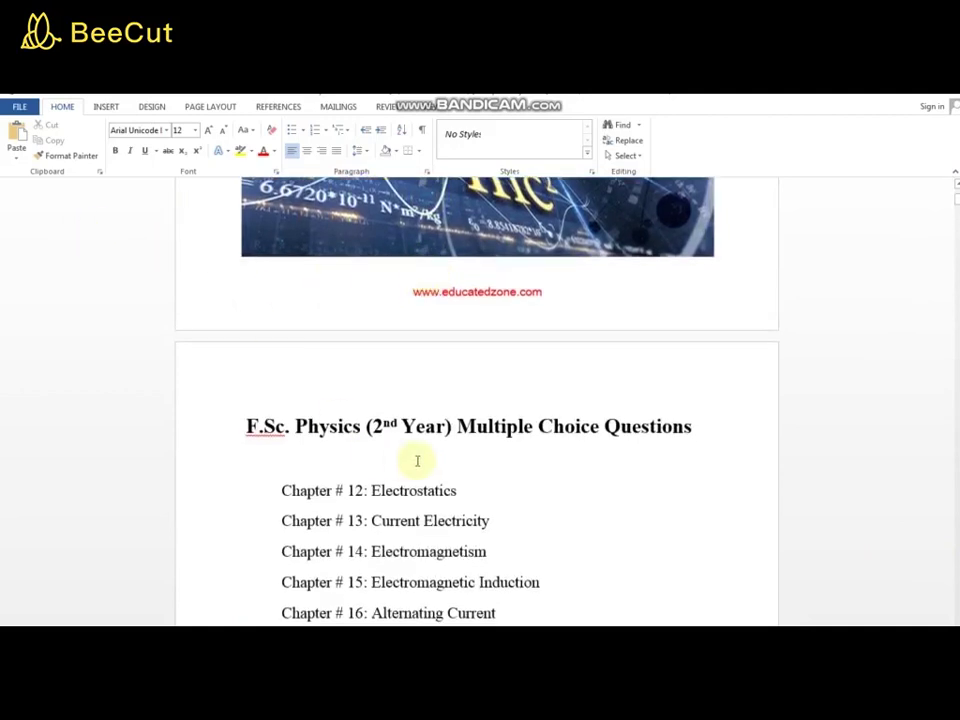
click(314, 426)
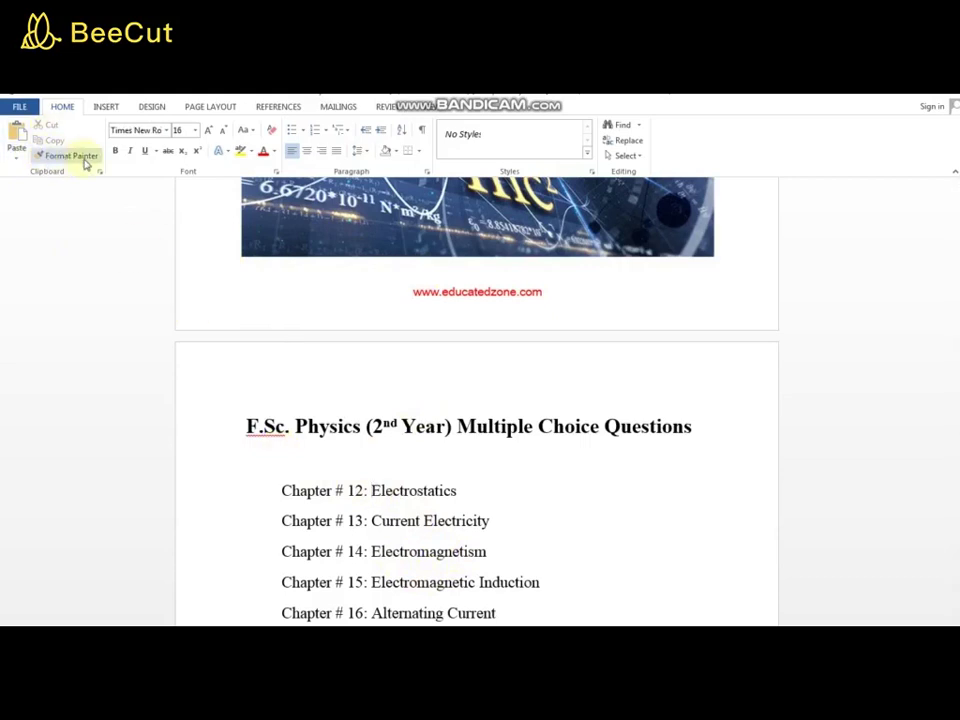
click(314, 356)
click(315, 403)
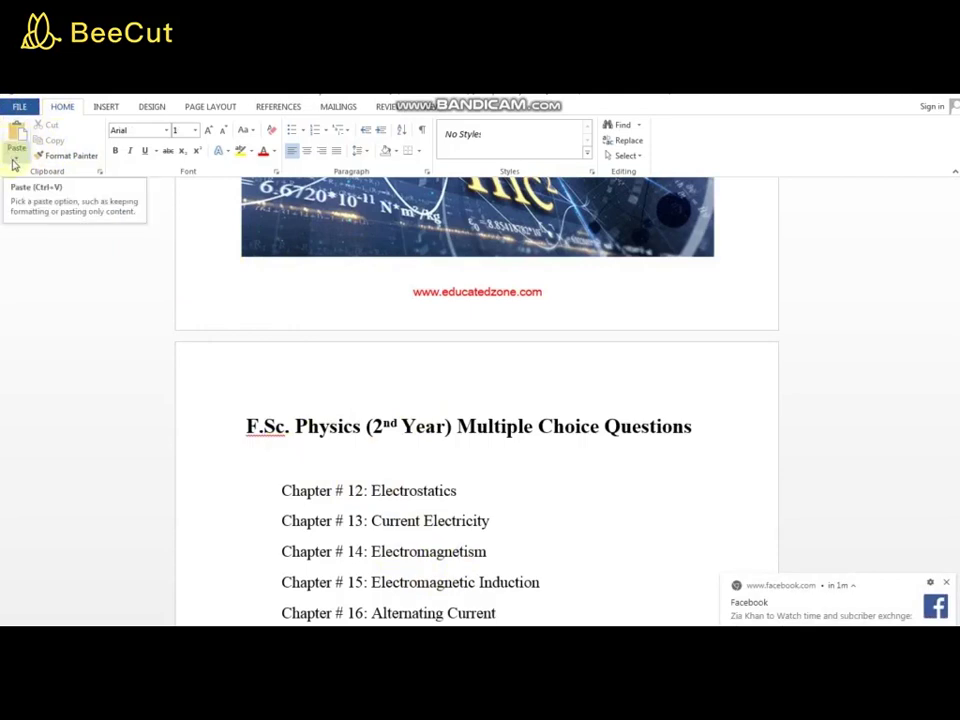
click(15, 157)
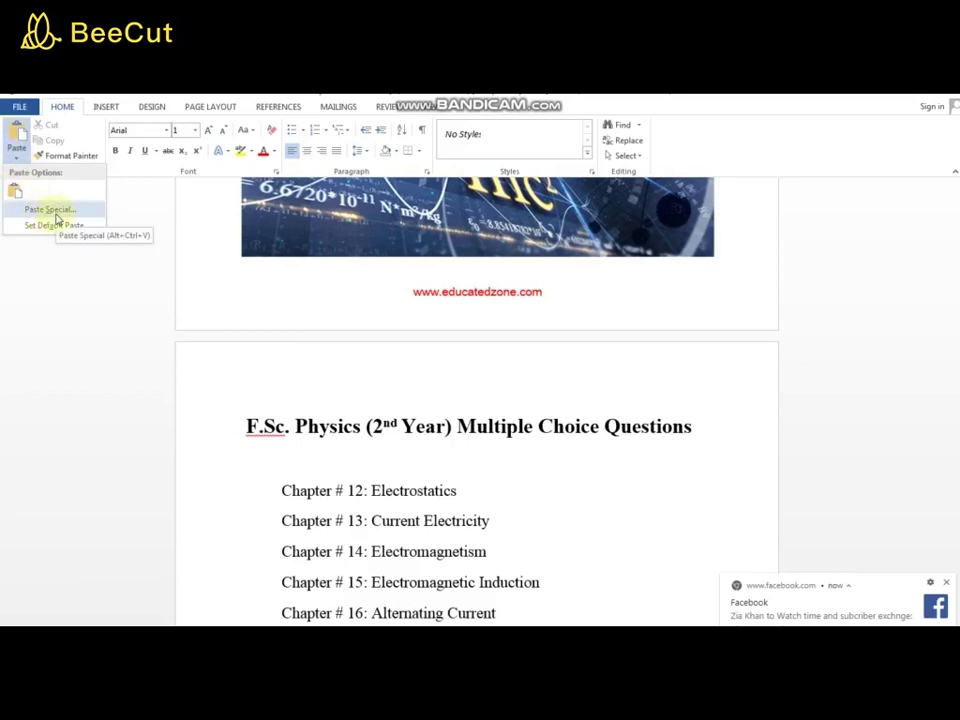
click(13, 160)
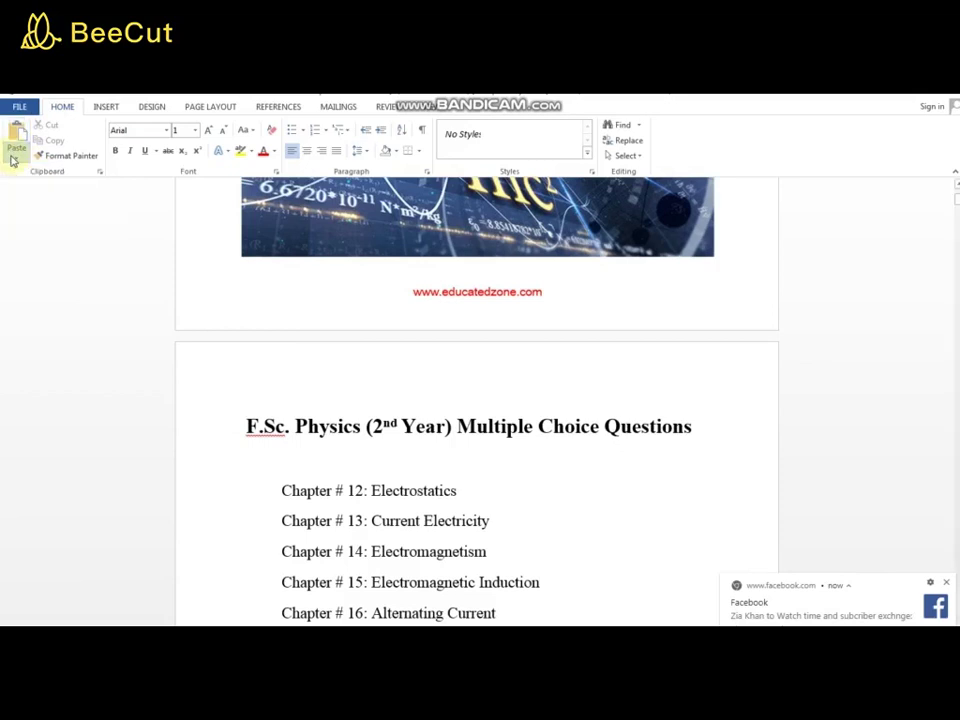
click(241, 430)
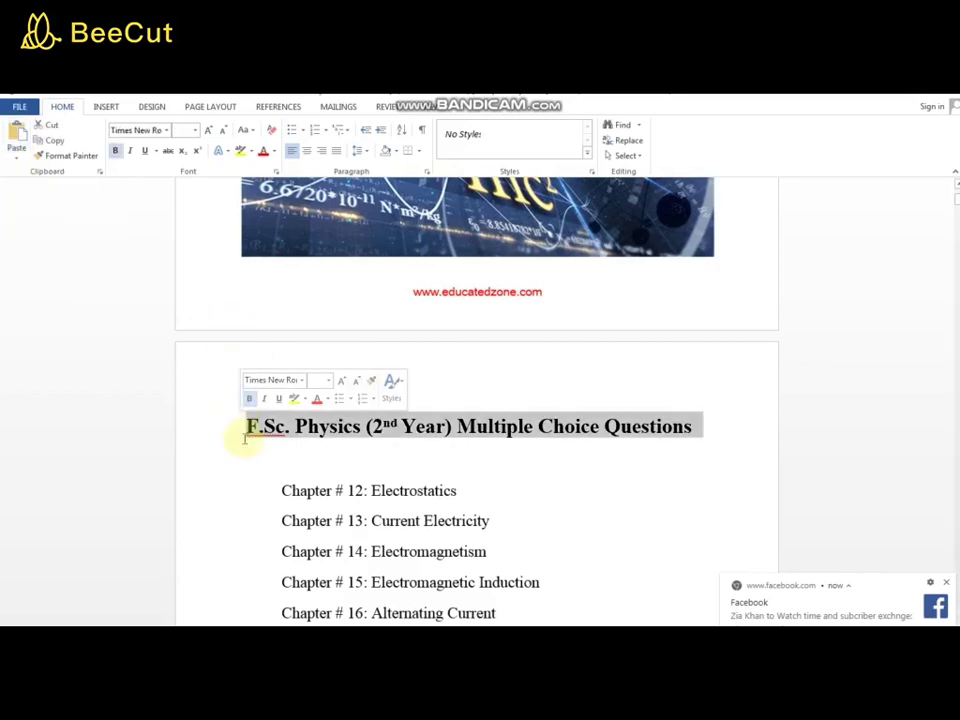
Copy the 'F.Sc. Physics (2nd Year) Multiple Choice Questions' heading and paste a duplicate below it.
click(242, 433)
drag(241, 430, 318, 432)
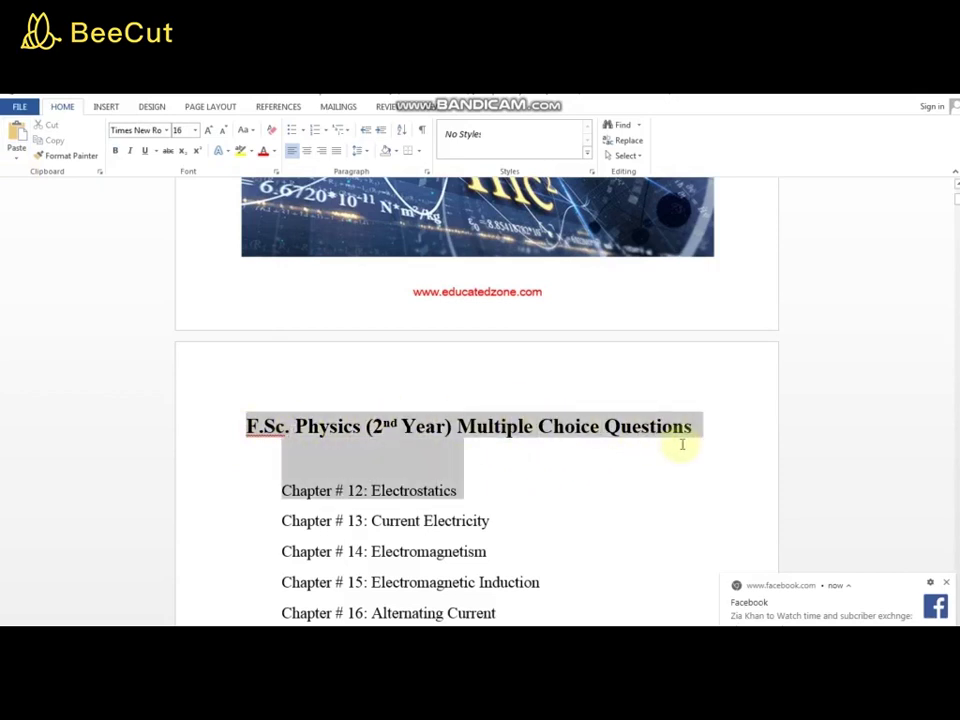
drag(318, 432, 700, 422)
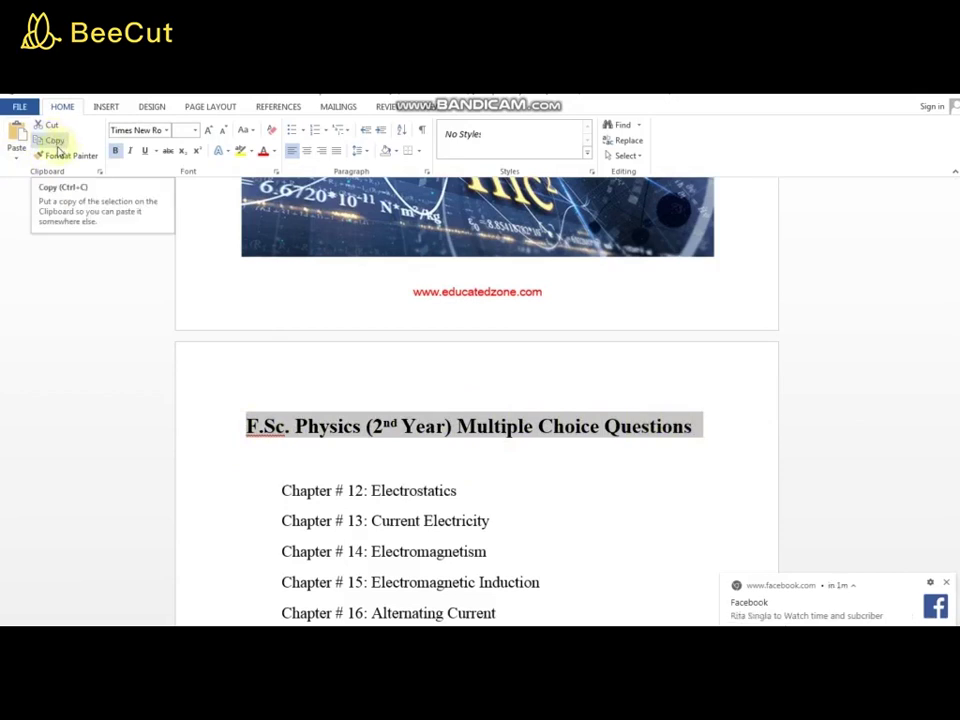
click(57, 143)
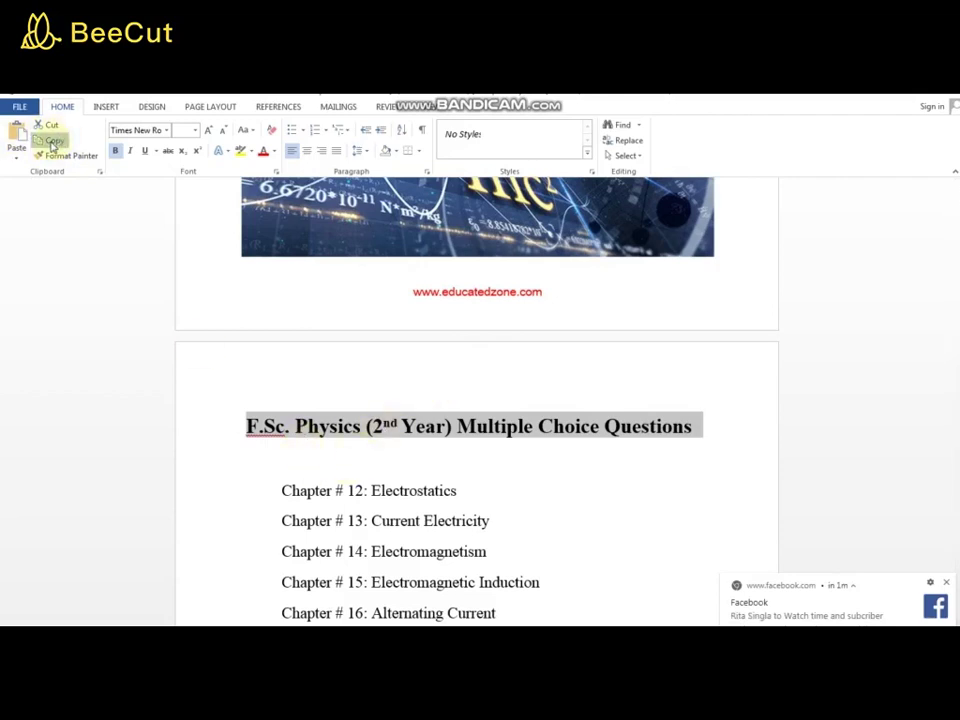
click(708, 431)
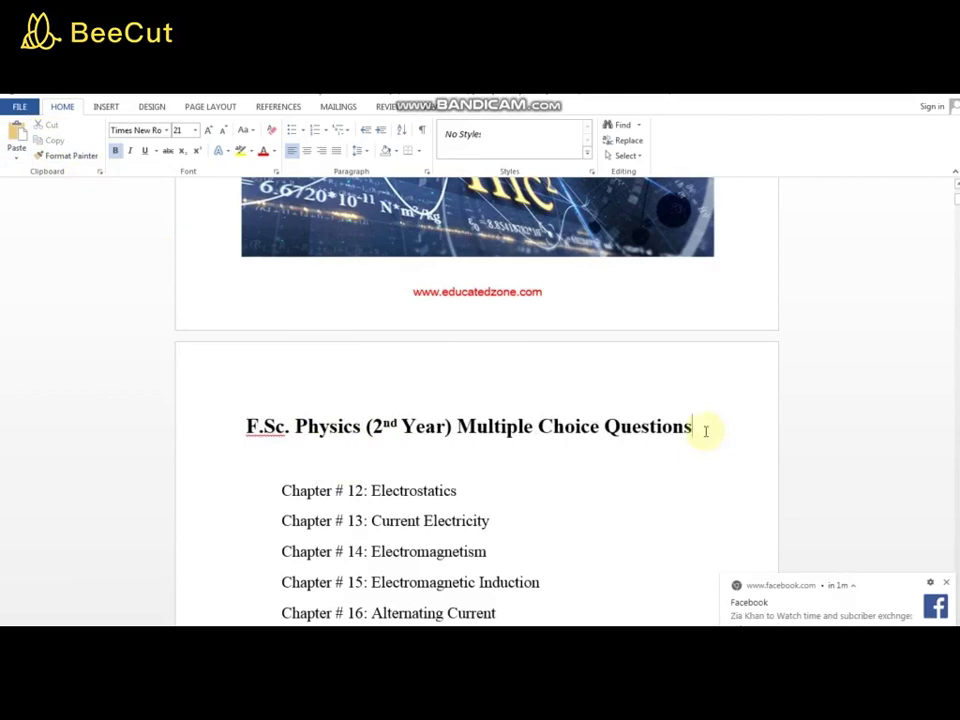
key(Return)
key(Return)
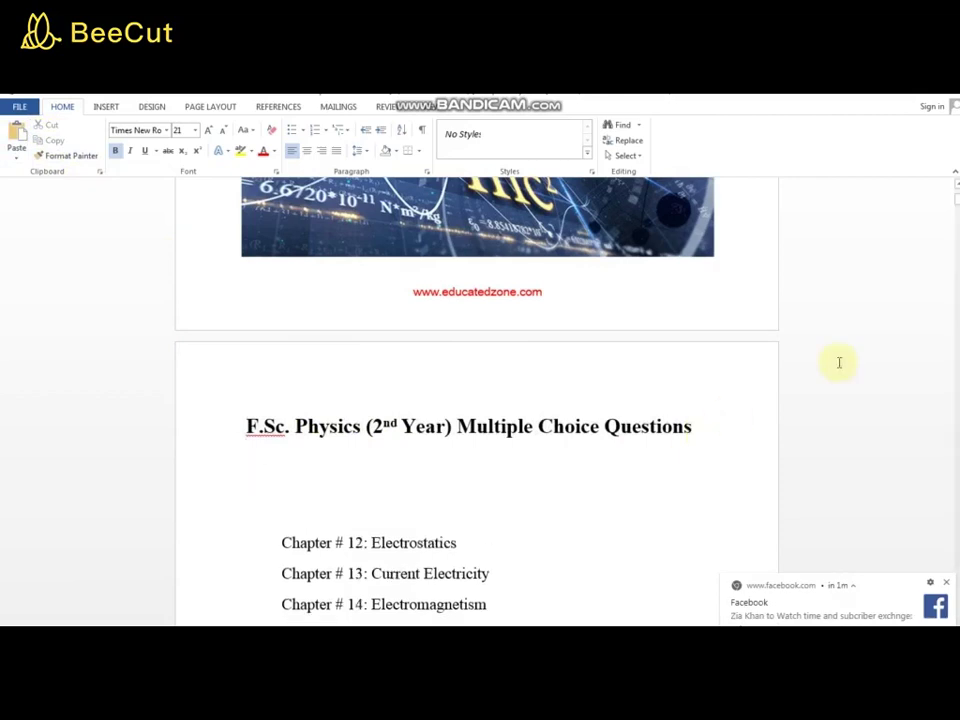
click(16, 140)
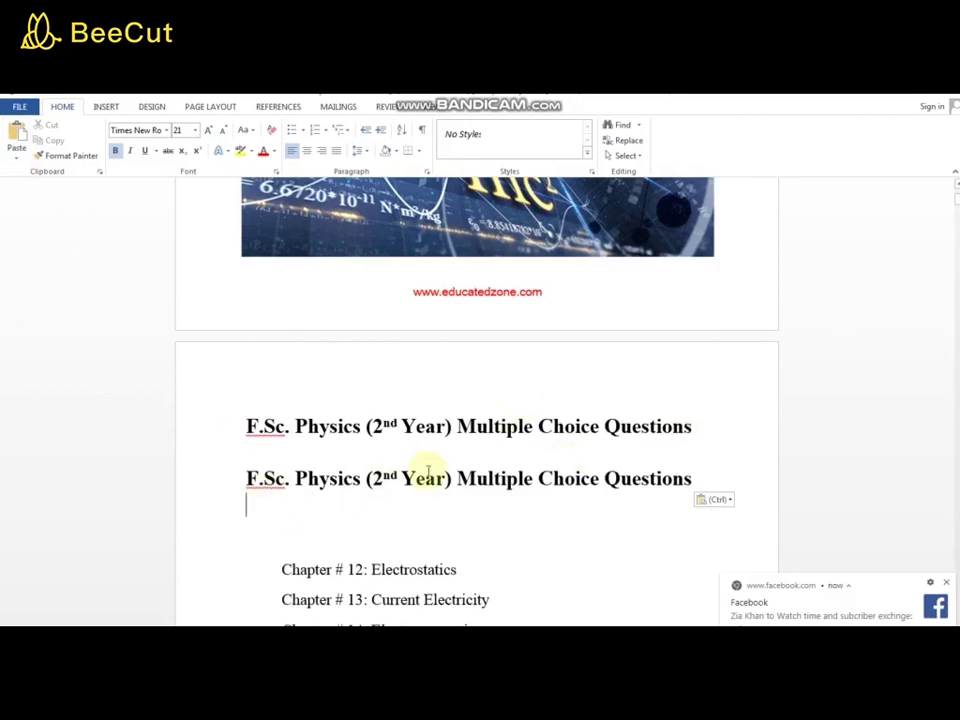
Copy the second heading and add an empty line beneath it.
drag(703, 481, 243, 477)
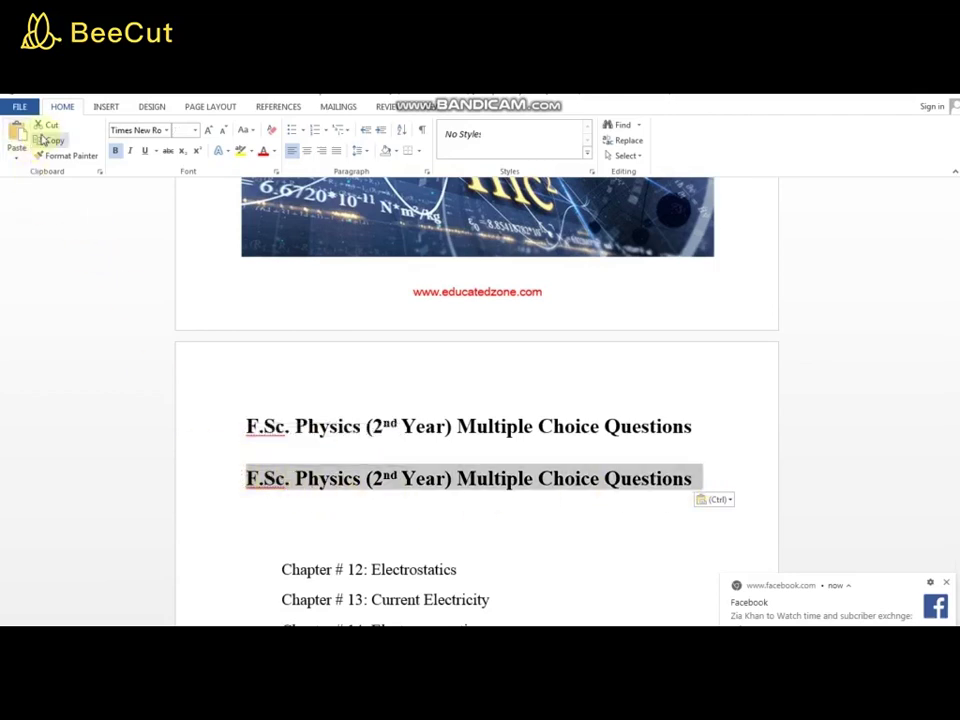
click(57, 141)
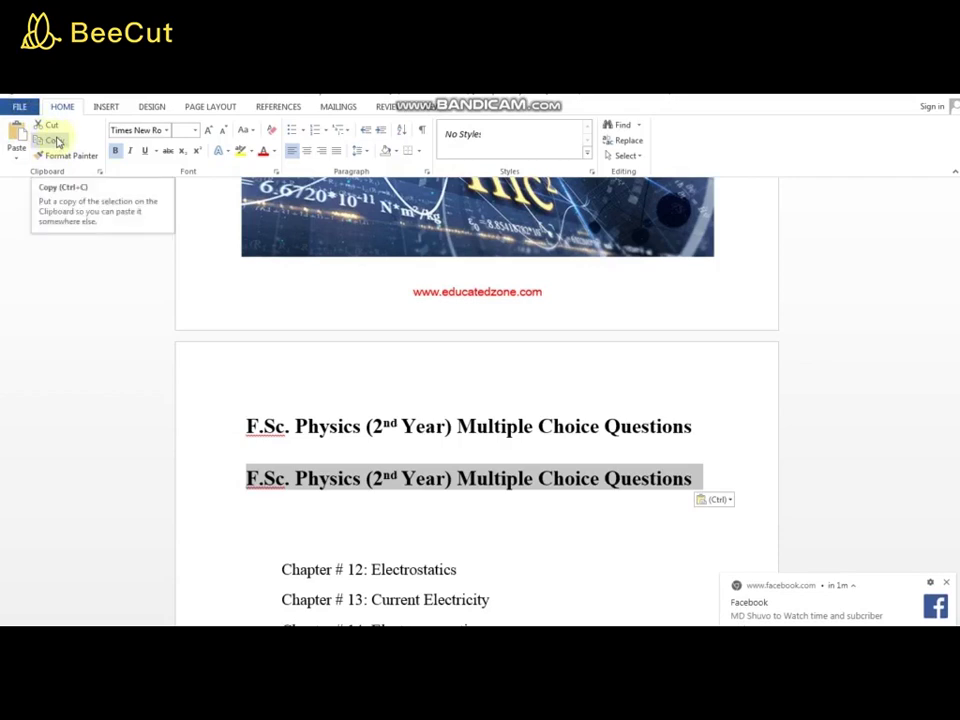
click(55, 141)
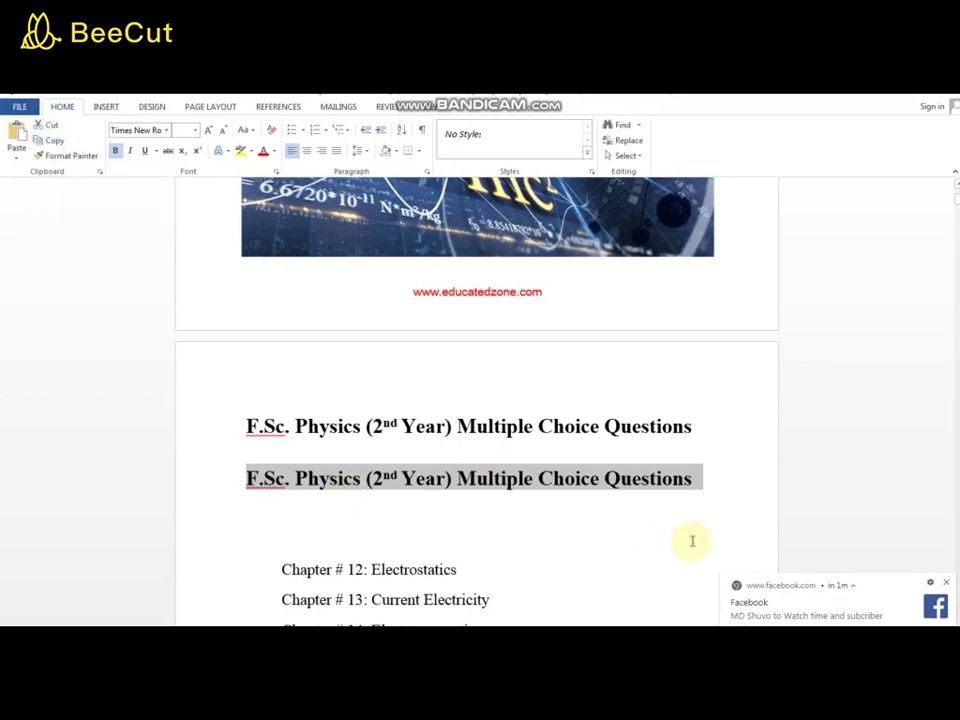
click(698, 480)
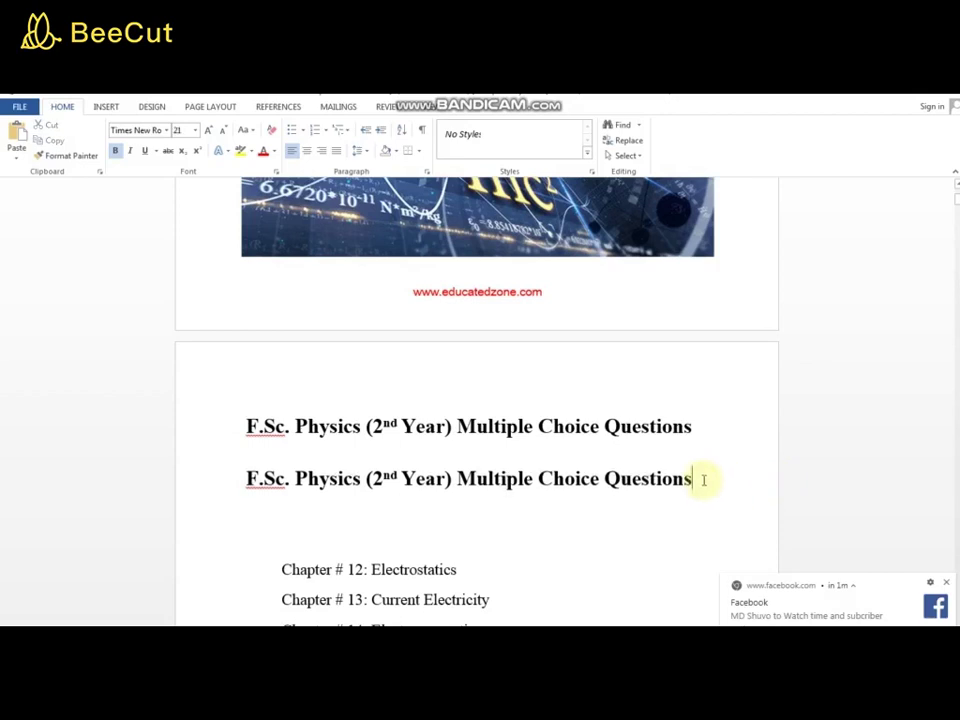
key(Return)
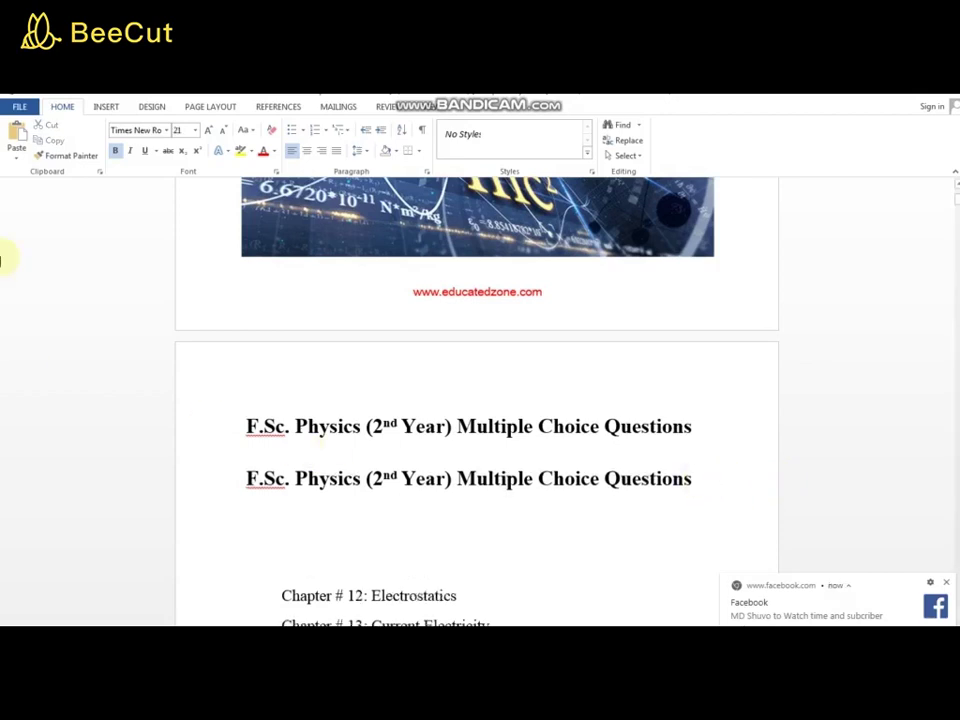
click(17, 155)
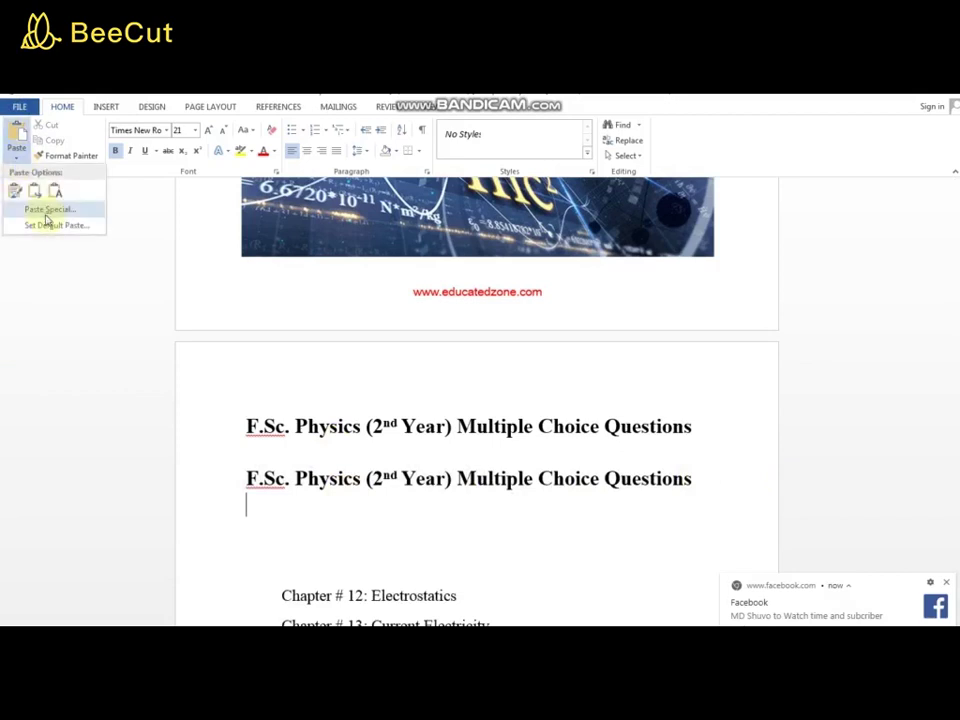
click(49, 210)
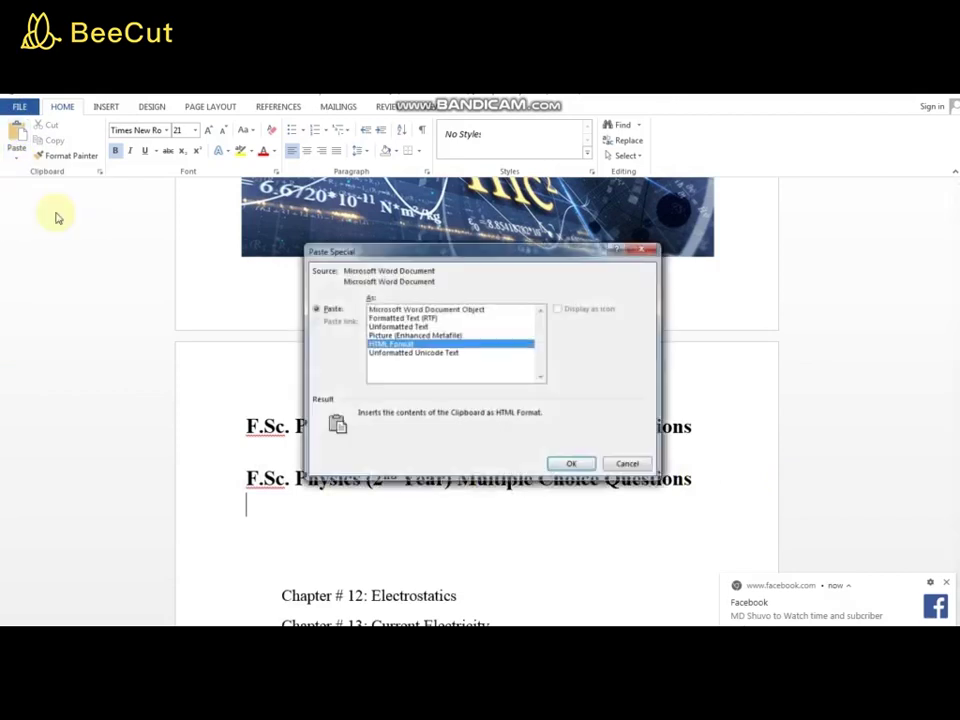
drag(420, 251, 390, 234)
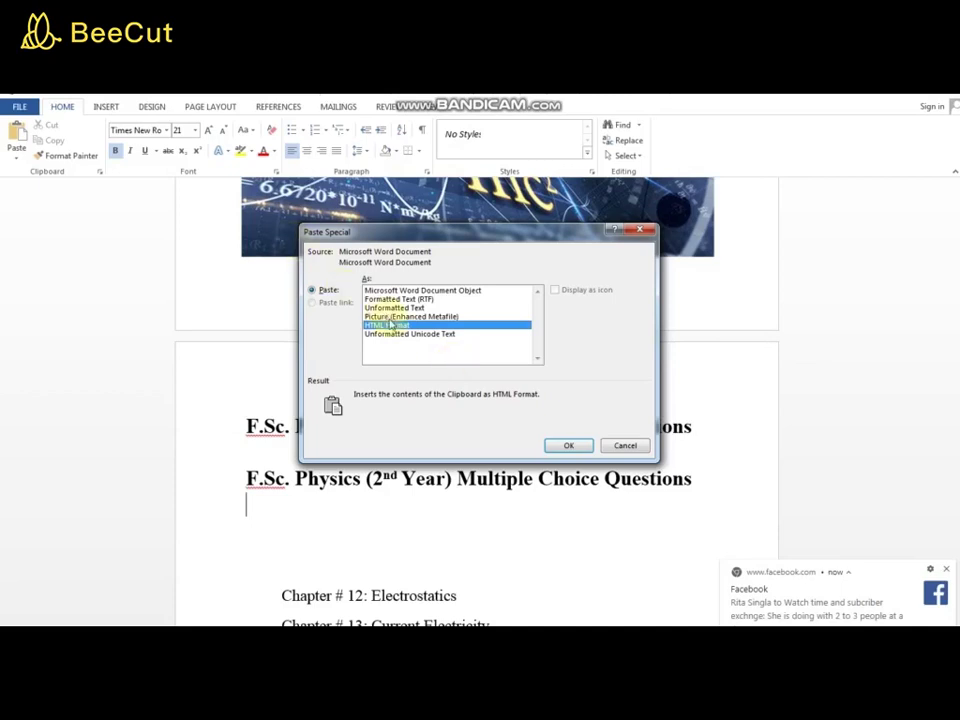
click(440, 316)
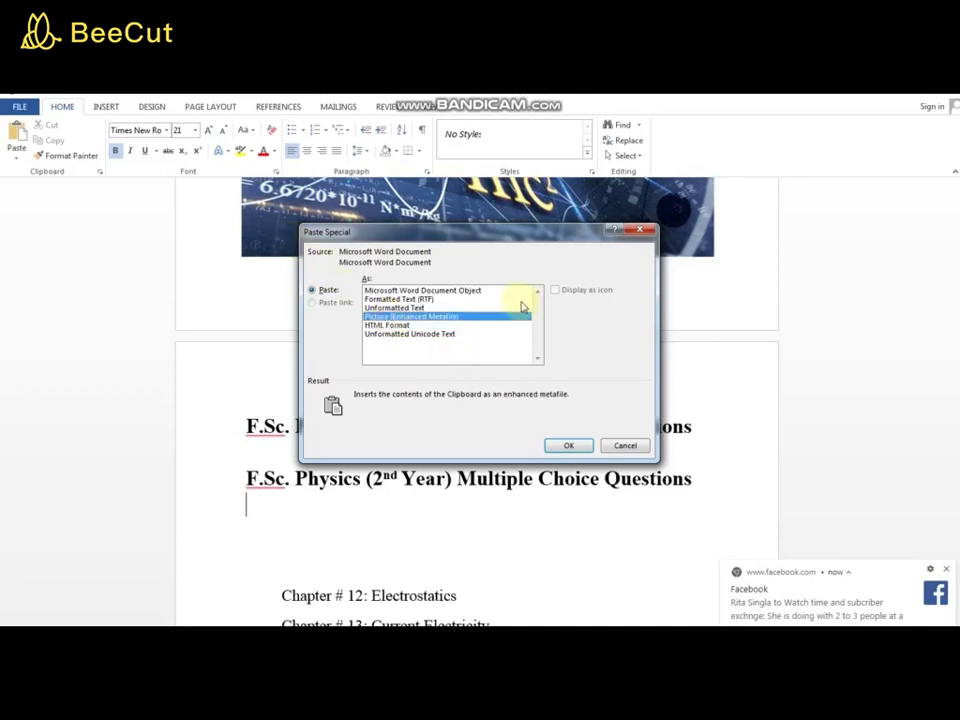
click(392, 326)
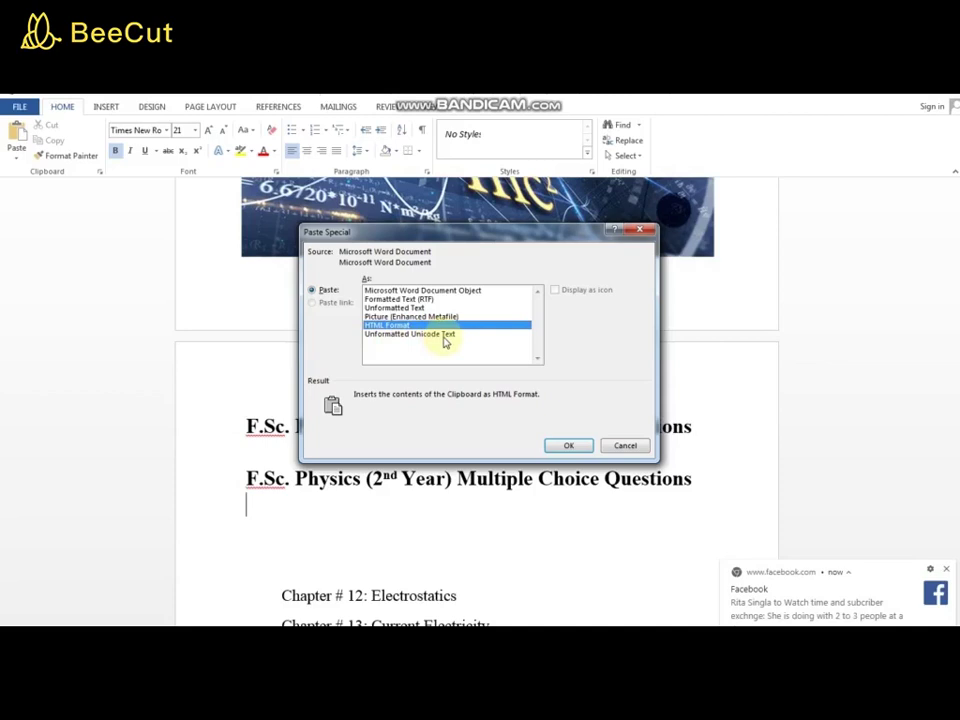
click(444, 335)
click(403, 306)
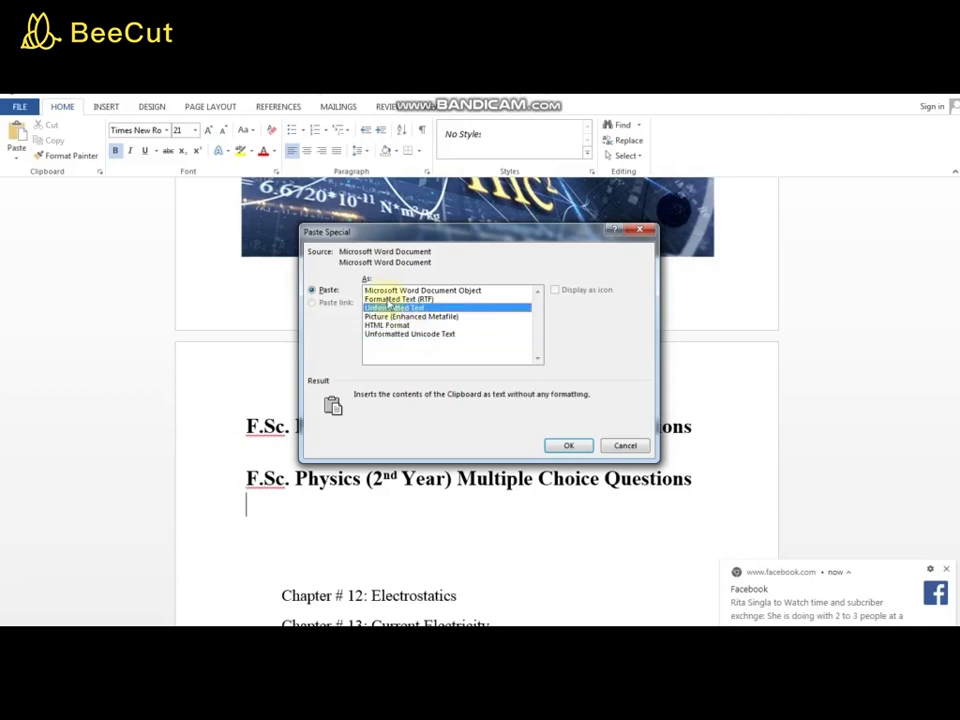
click(400, 298)
click(400, 290)
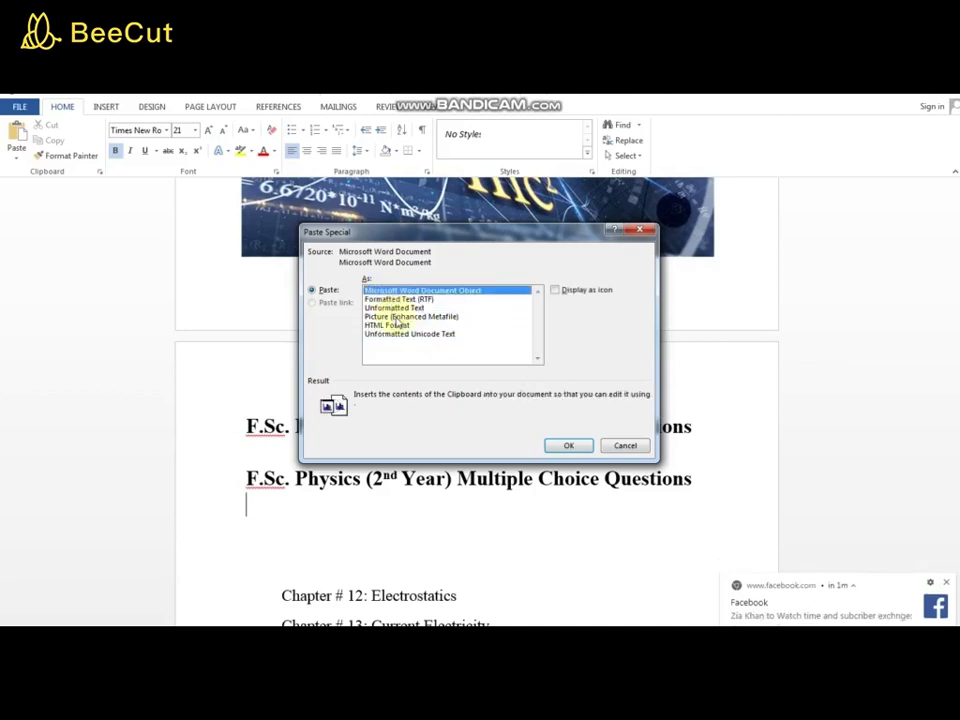
click(400, 316)
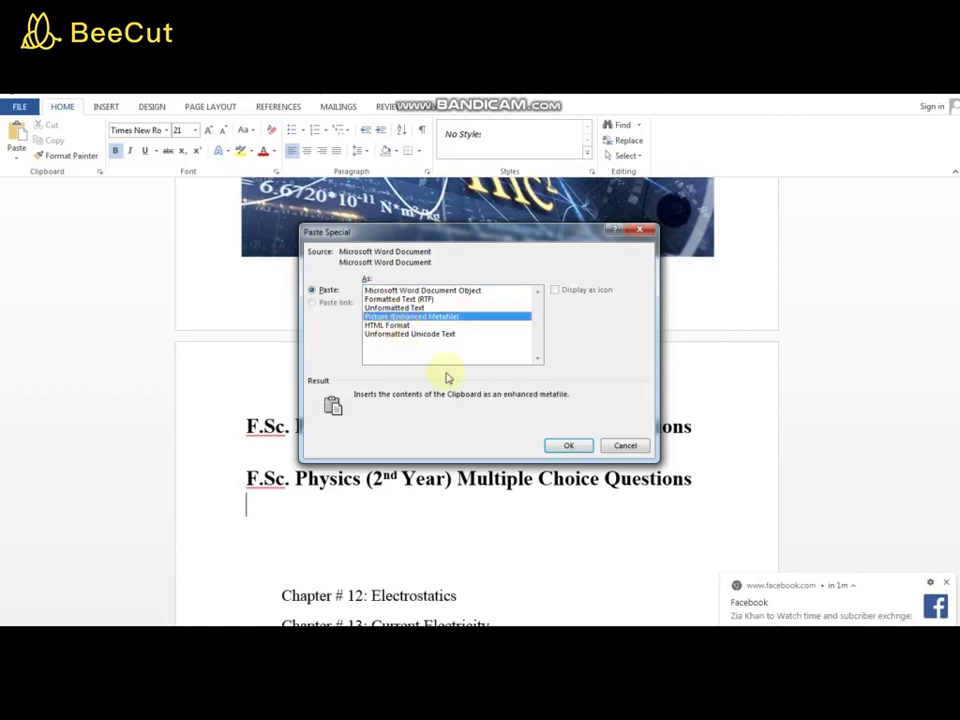
click(556, 446)
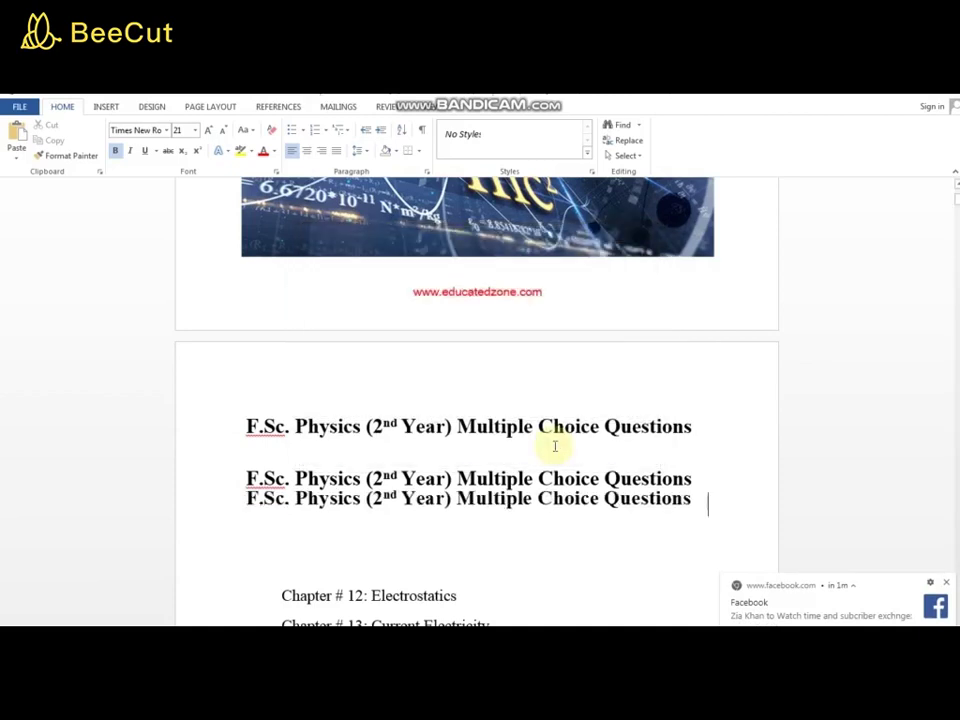
click(546, 497)
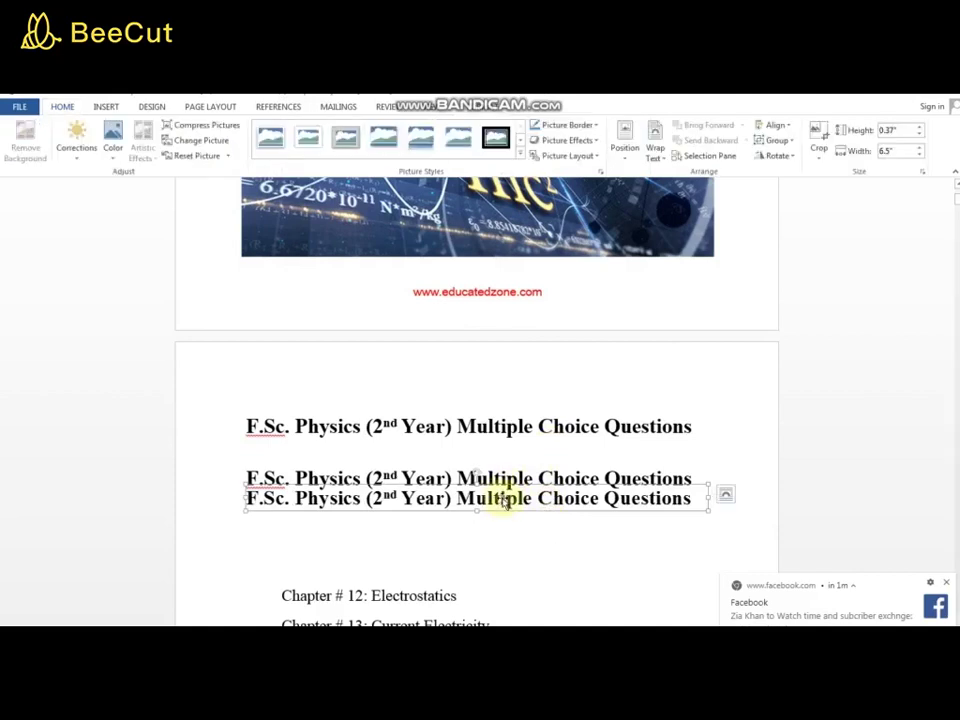
click(519, 153)
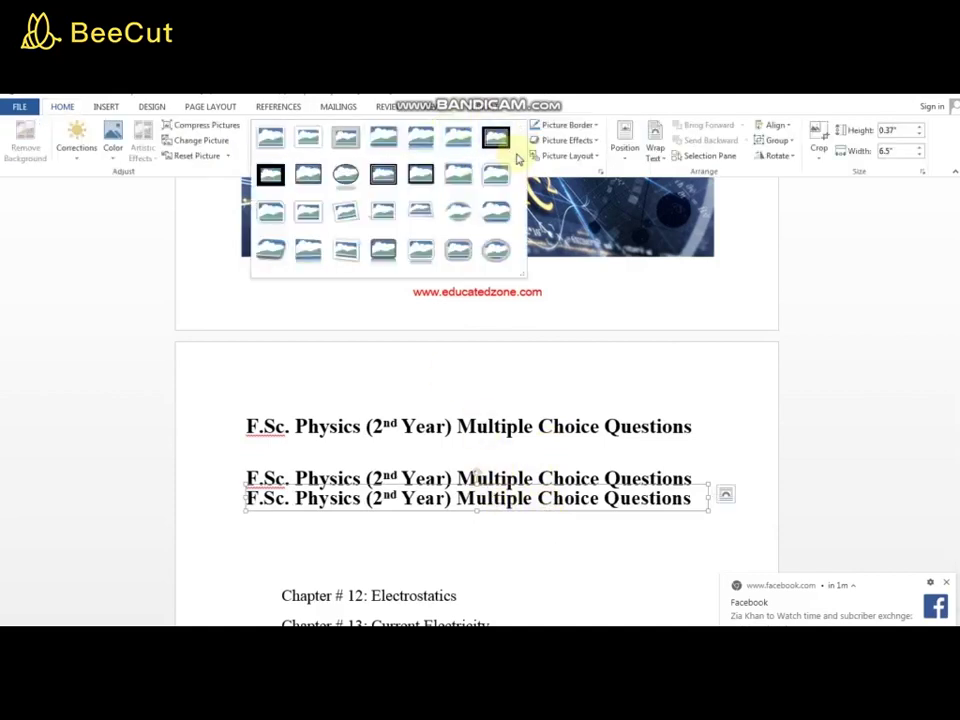
click(311, 259)
click(389, 488)
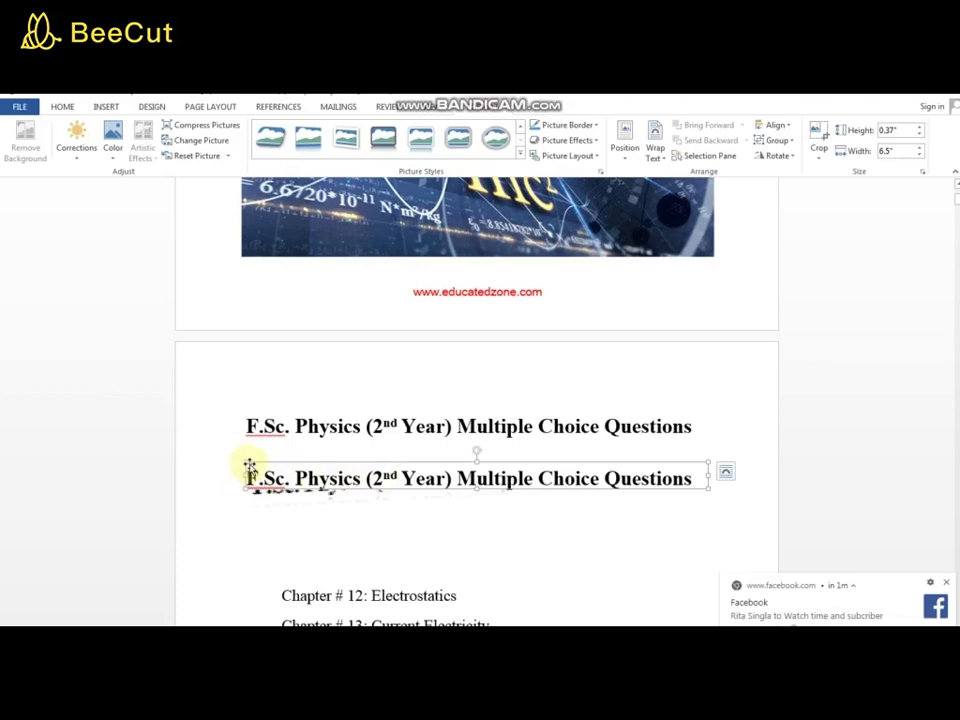
drag(250, 466, 285, 472)
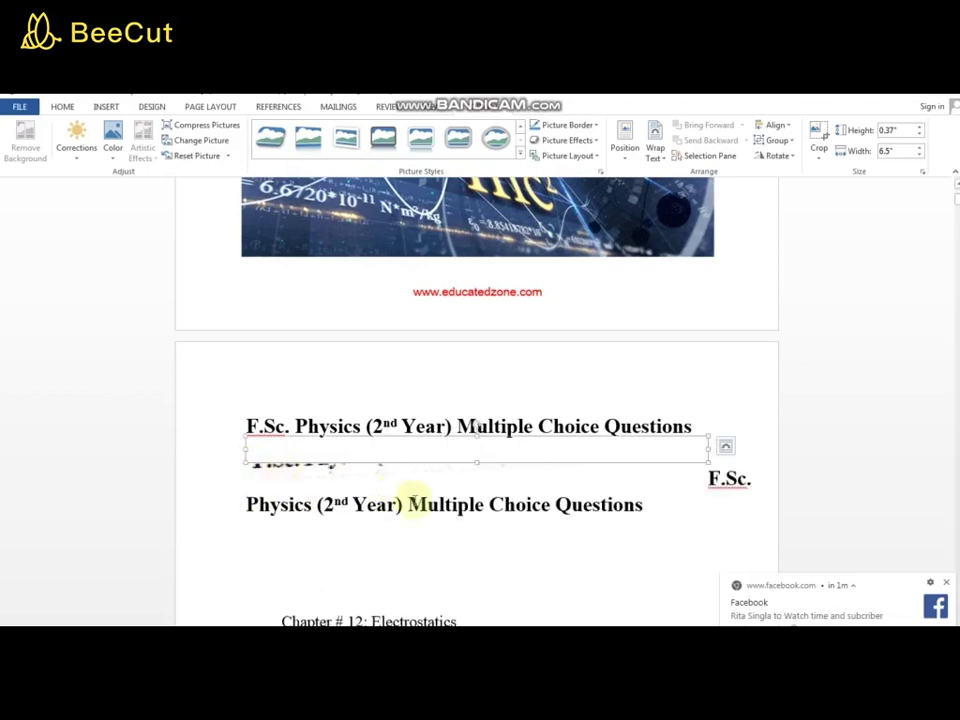
click(414, 455)
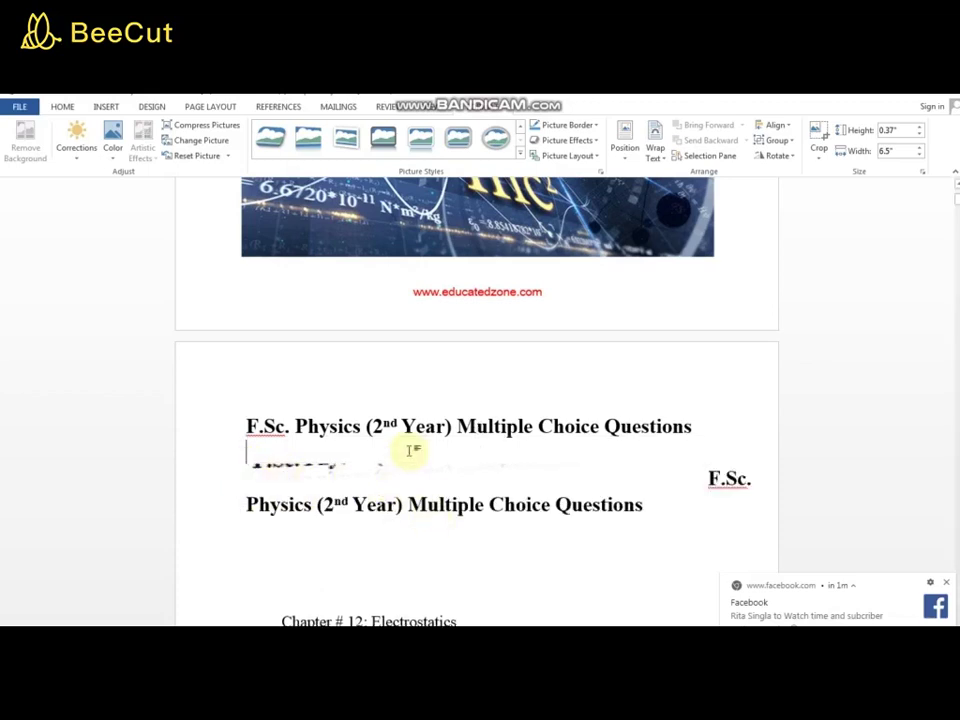
click(315, 470)
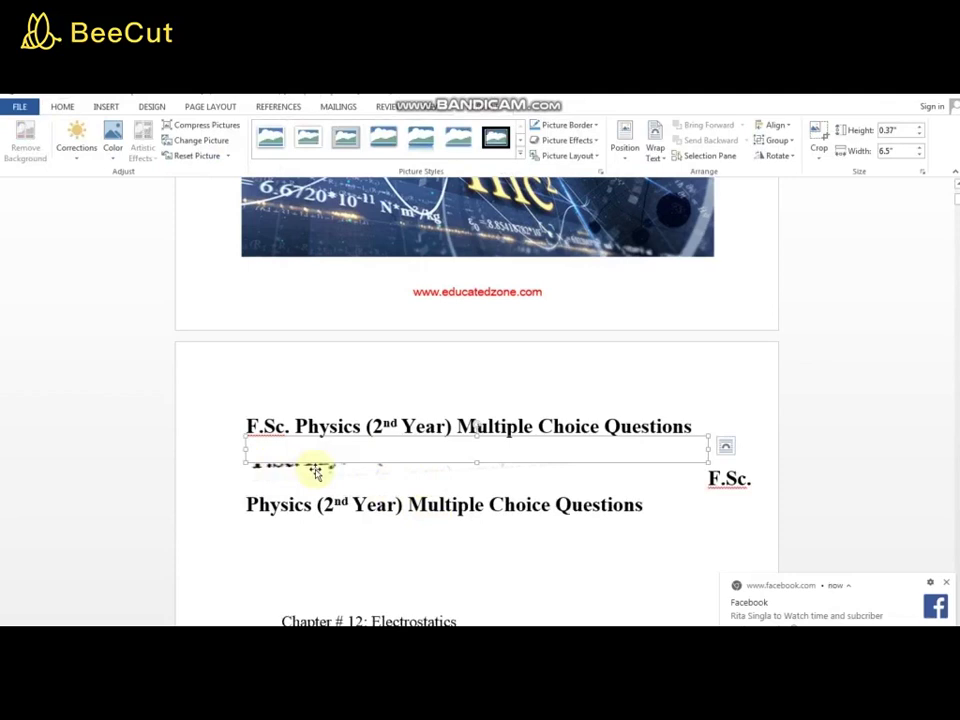
drag(315, 470, 568, 407)
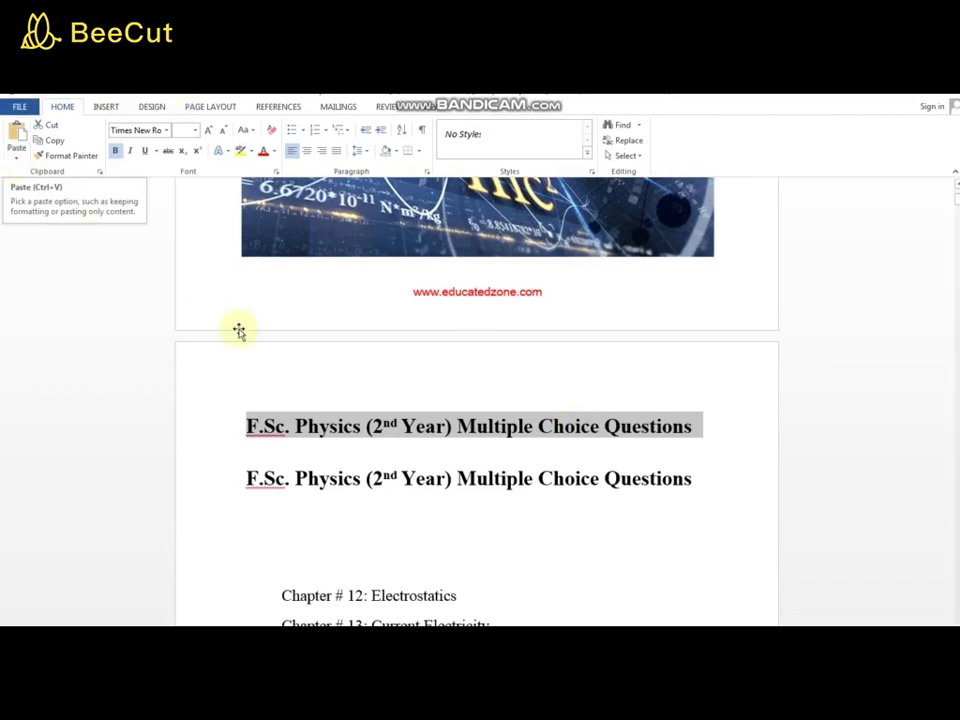
Cut the first physics heading line and paste it back above the second heading.
click(553, 425)
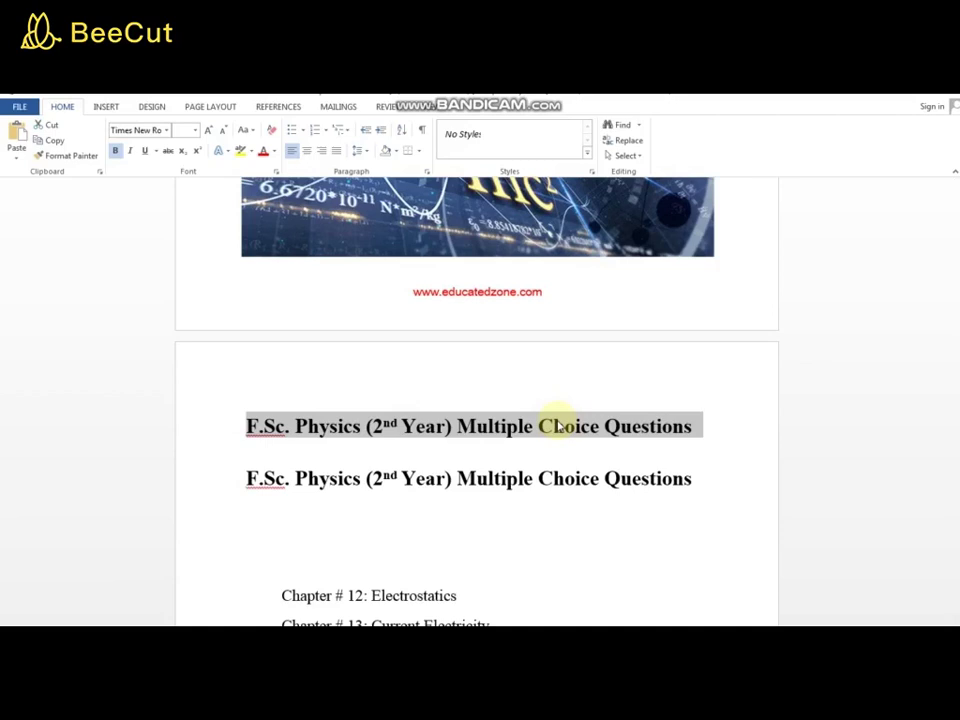
click(55, 140)
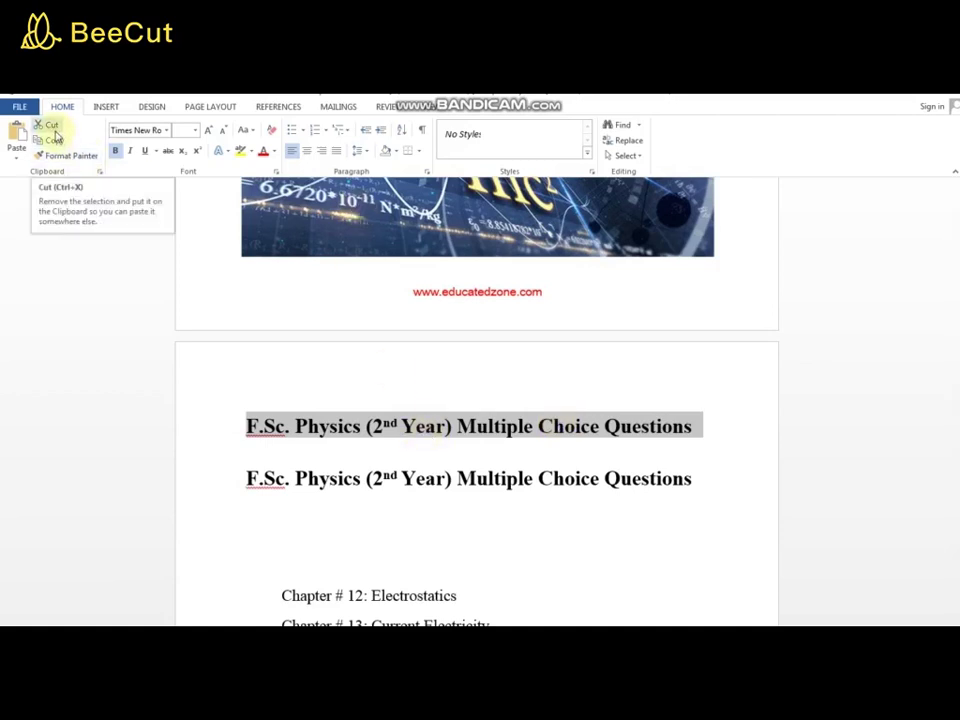
click(402, 476)
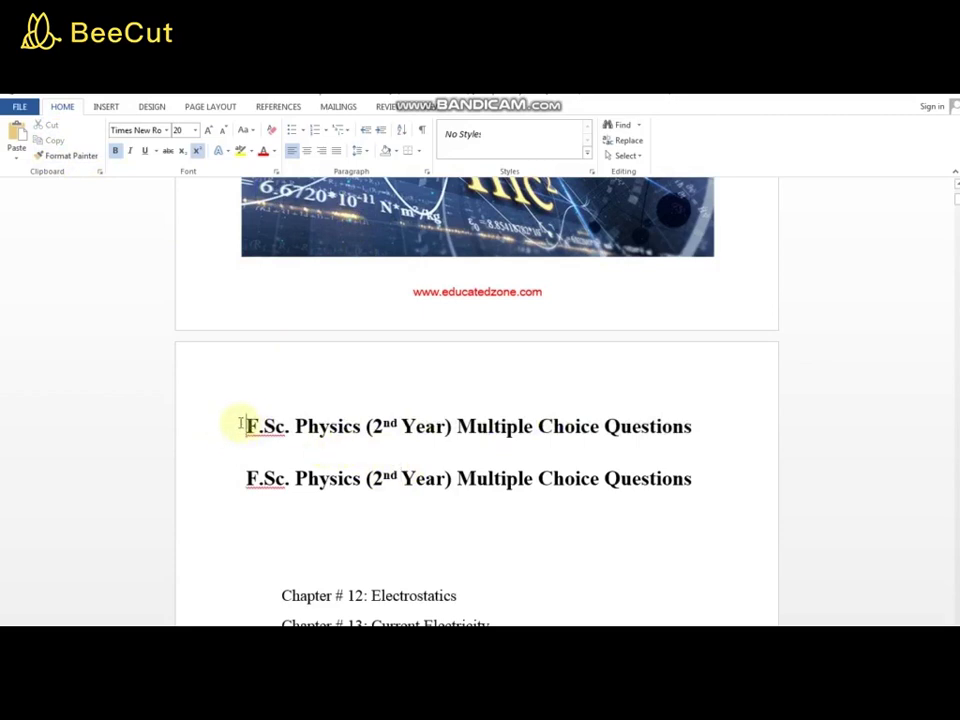
drag(246, 425, 640, 428)
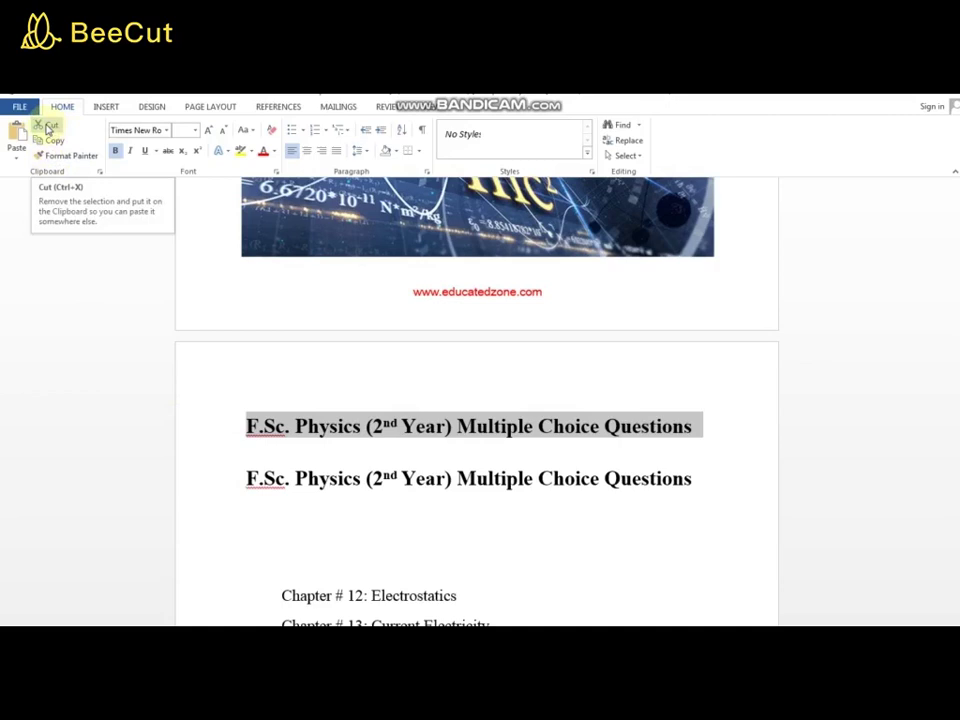
click(47, 128)
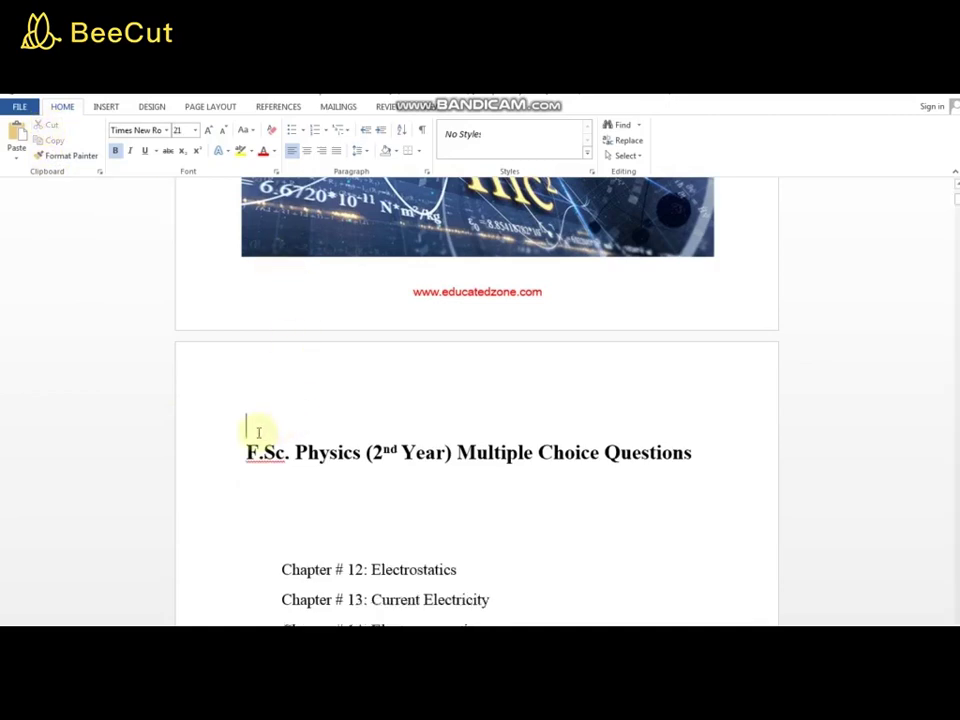
click(24, 138)
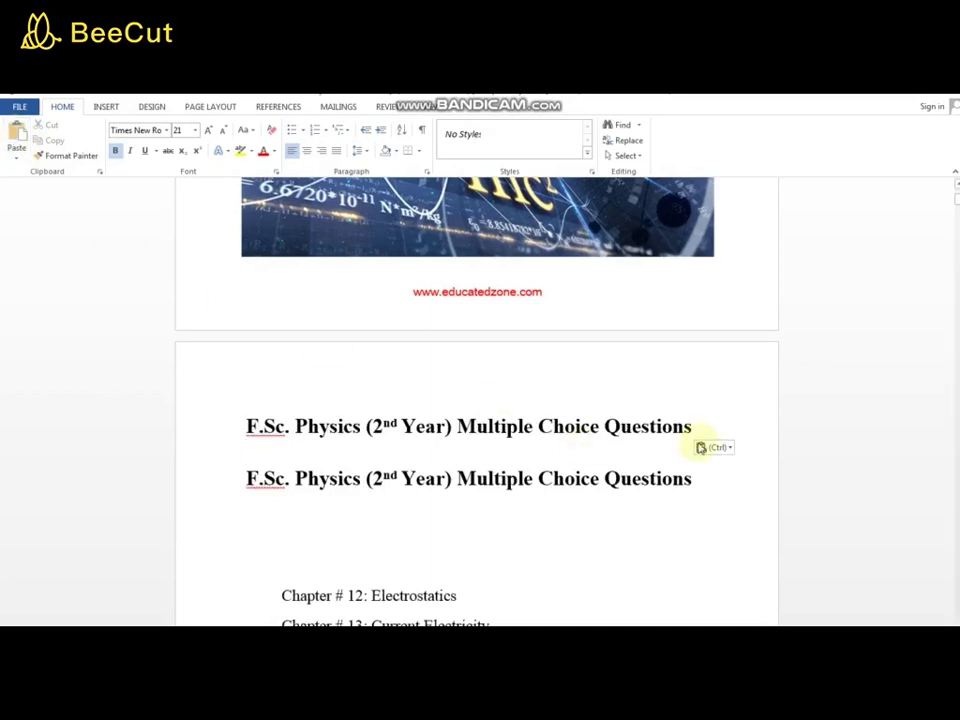
drag(694, 428, 205, 435)
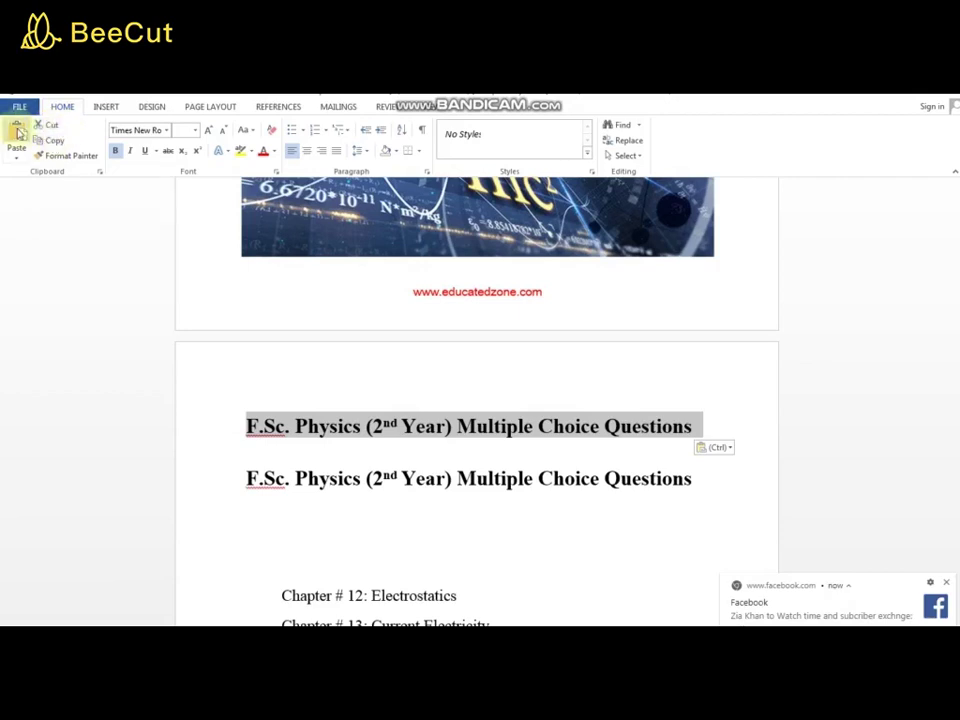
click(17, 155)
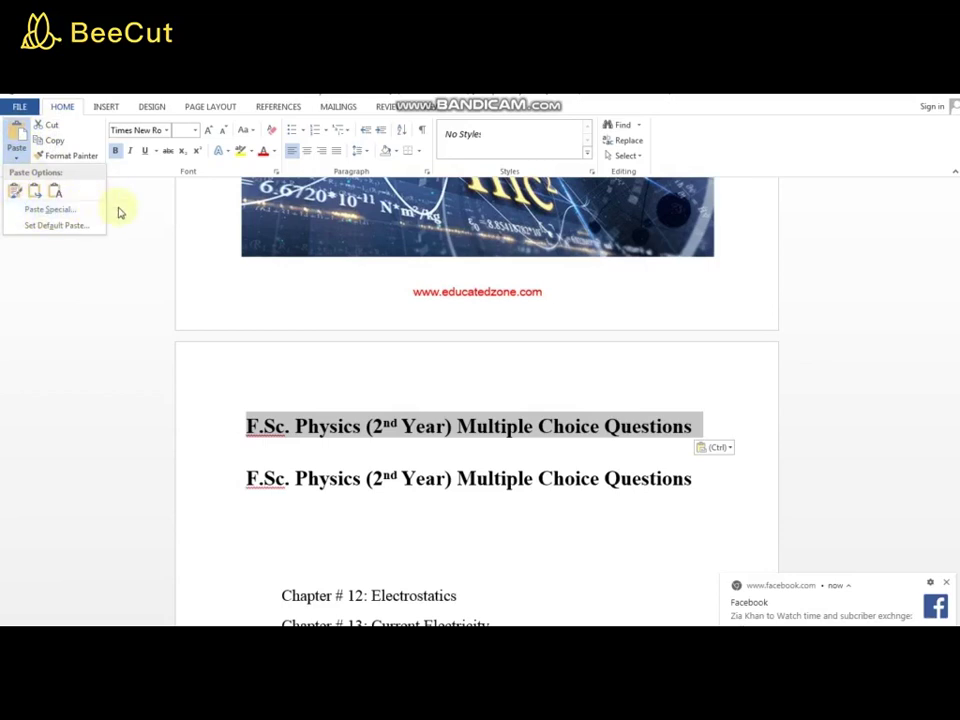
click(88, 158)
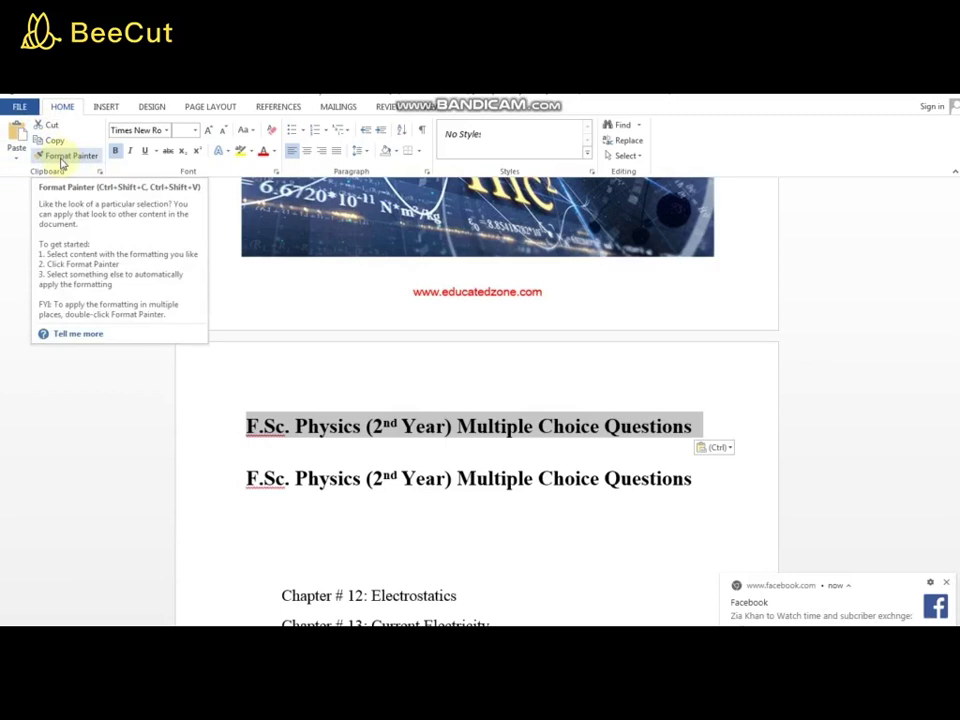
double_click(62, 157)
click(311, 392)
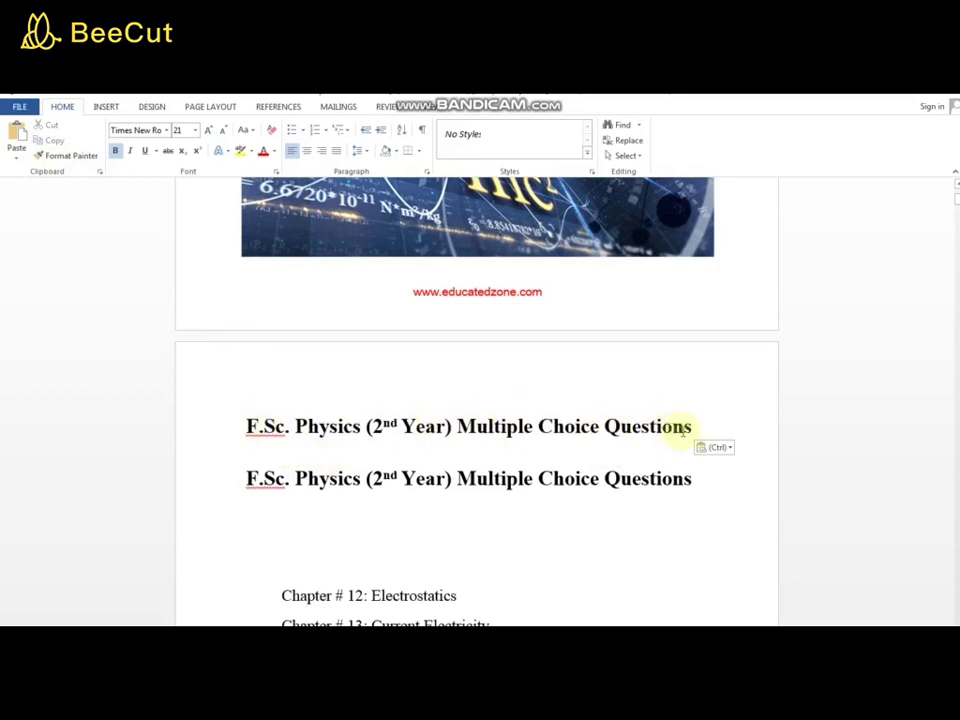
Use Format Painter to copy the heading's large bold style onto 'Chapter # 12: Electrostatics'.
click(216, 434)
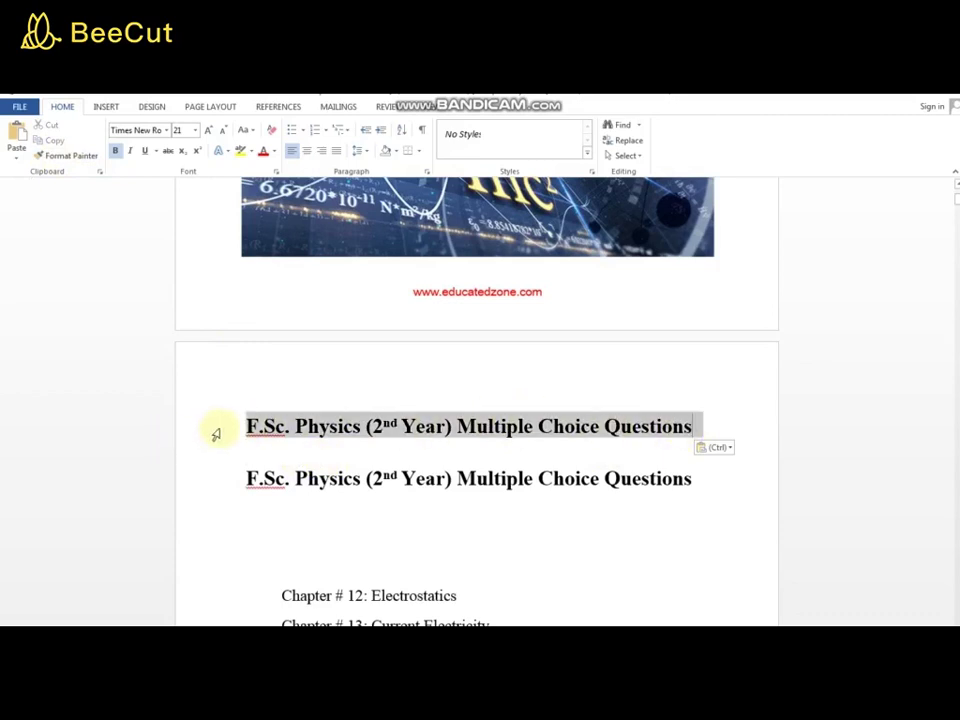
click(55, 156)
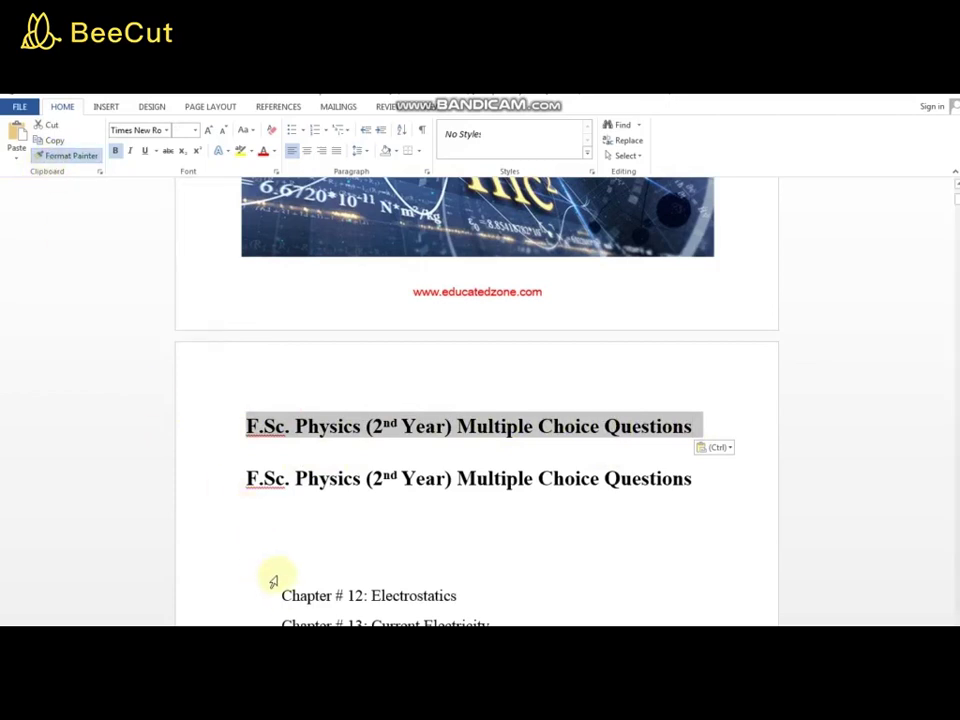
drag(272, 596, 422, 597)
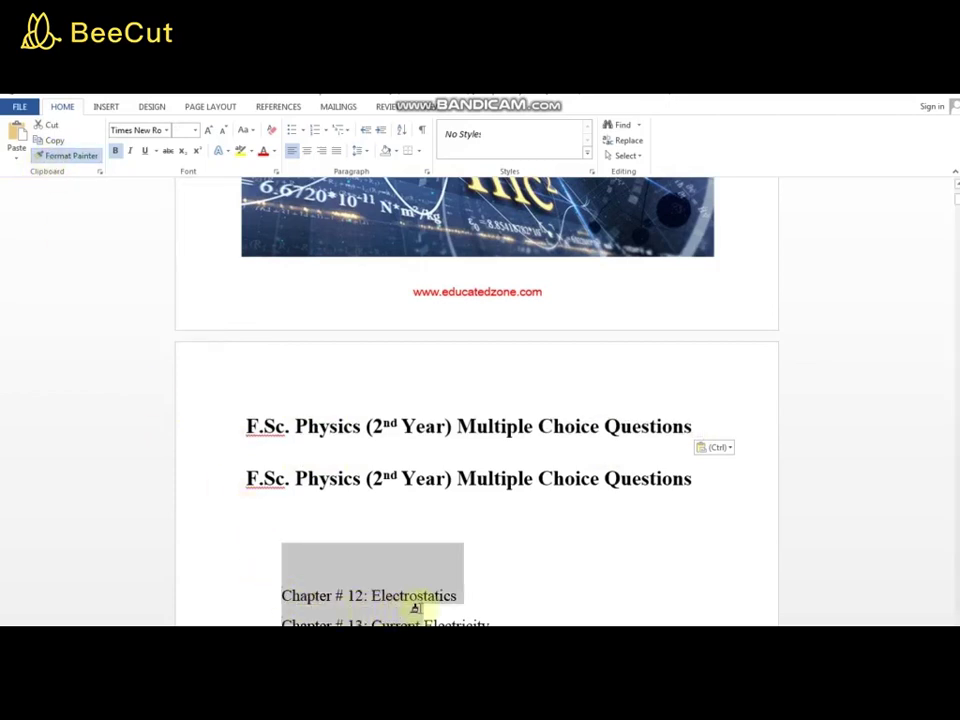
drag(422, 597, 456, 597)
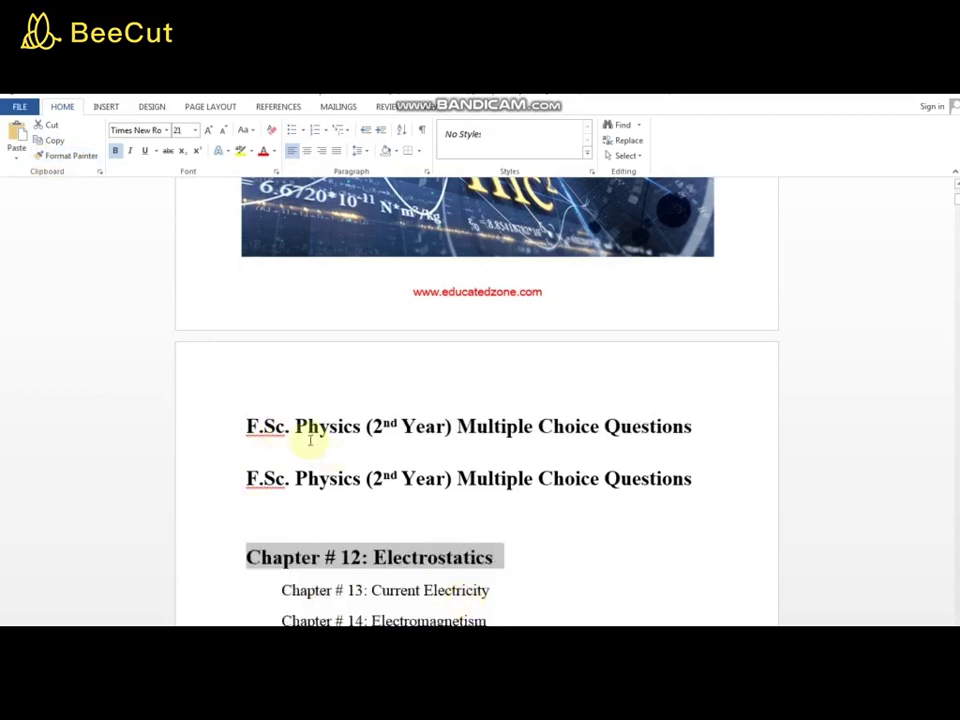
click(389, 562)
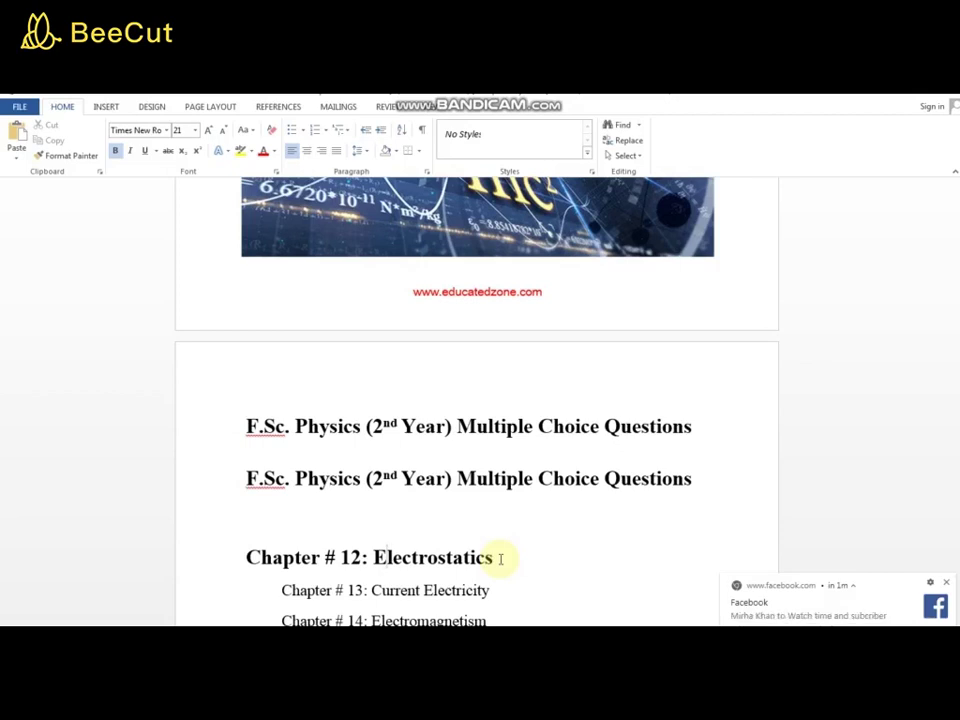
scroll(460, 340, up, 1)
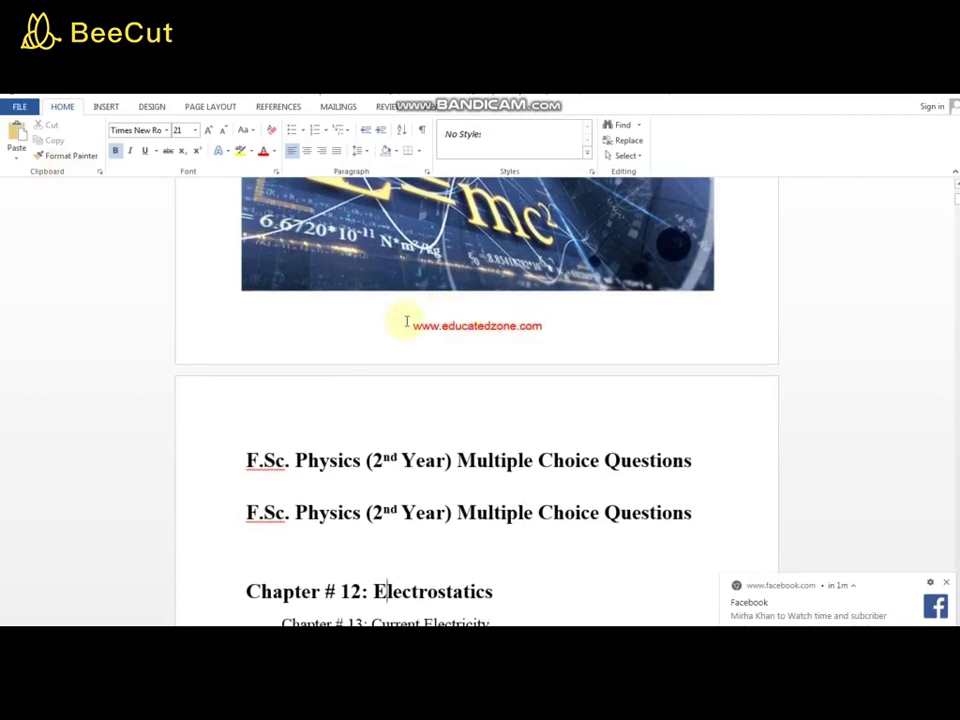
drag(410, 325, 541, 326)
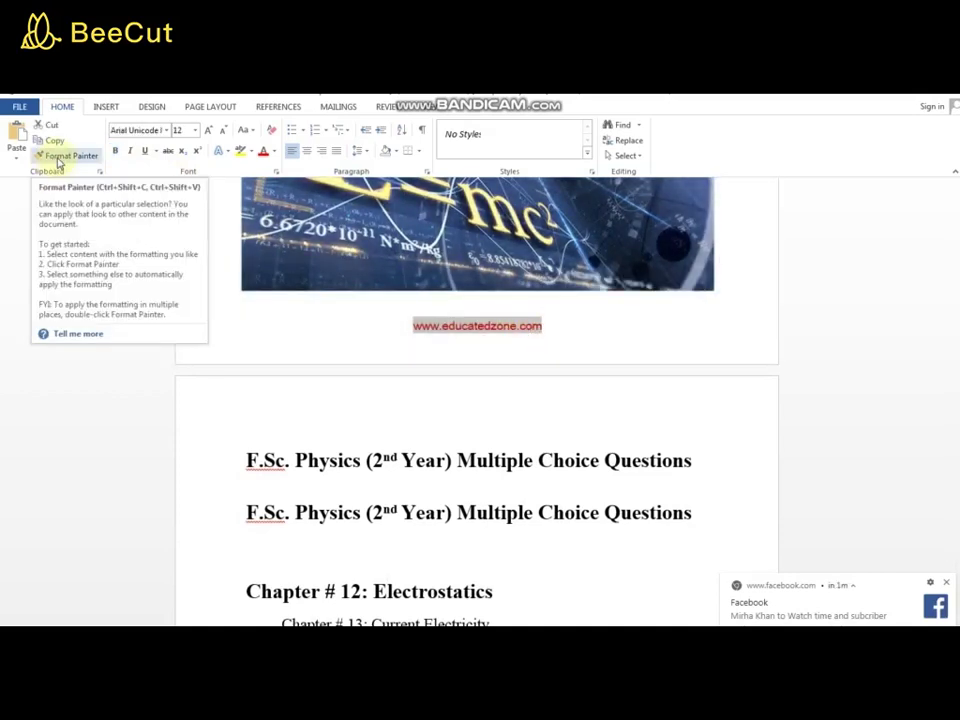
click(58, 158)
drag(244, 458, 652, 470)
click(546, 455)
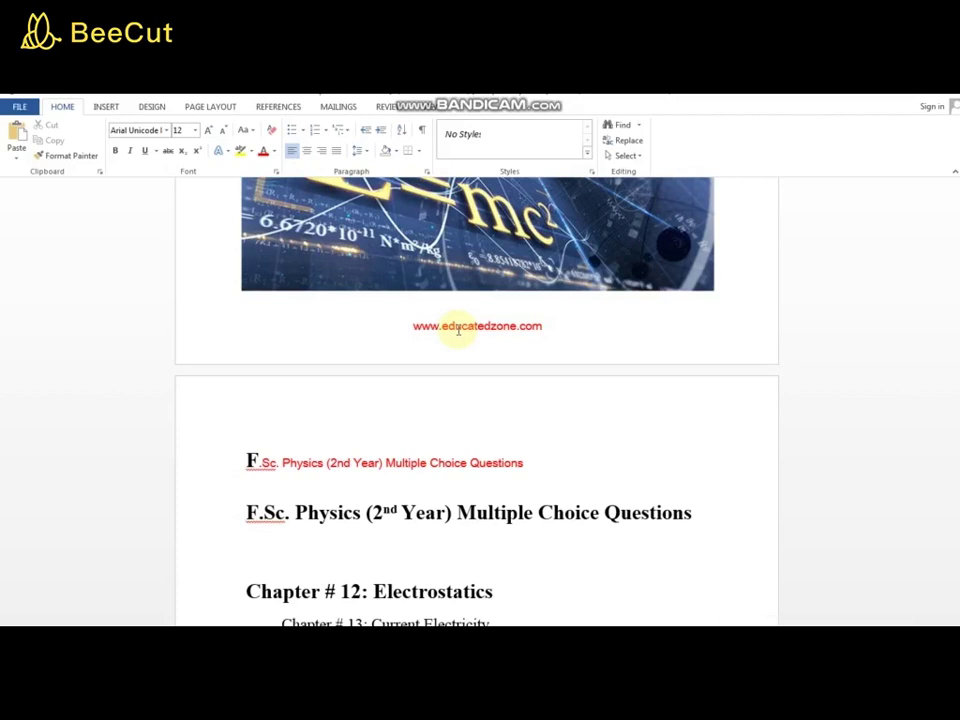
scroll(540, 380, down, 3)
scroll(568, 452, down, 2)
scroll(519, 454, down, 4)
scroll(500, 448, down, 3)
scroll(493, 450, down, 3)
scroll(493, 450, down, 6)
scroll(490, 451, down, 5)
scroll(489, 451, down, 3)
scroll(489, 450, up, 2)
scroll(407, 429, up, 1)
scroll(409, 431, down, 4)
scroll(409, 431, down, 7)
scroll(409, 439, down, 5)
scroll(411, 438, down, 4)
scroll(411, 438, down, 5)
scroll(413, 441, up, 2)
scroll(413, 441, down, 3)
scroll(414, 443, down, 4)
scroll(414, 442, down, 1)
scroll(414, 442, down, 3)
scroll(415, 441, down, 5)
scroll(415, 441, up, 2)
scroll(415, 440, up, 3)
scroll(416, 438, up, 4)
scroll(417, 436, up, 4)
scroll(411, 438, up, 4)
scroll(403, 442, up, 3)
scroll(397, 441, up, 3)
scroll(393, 435, up, 4)
scroll(393, 432, up, 5)
scroll(377, 420, up, 3)
scroll(378, 418, up, 3)
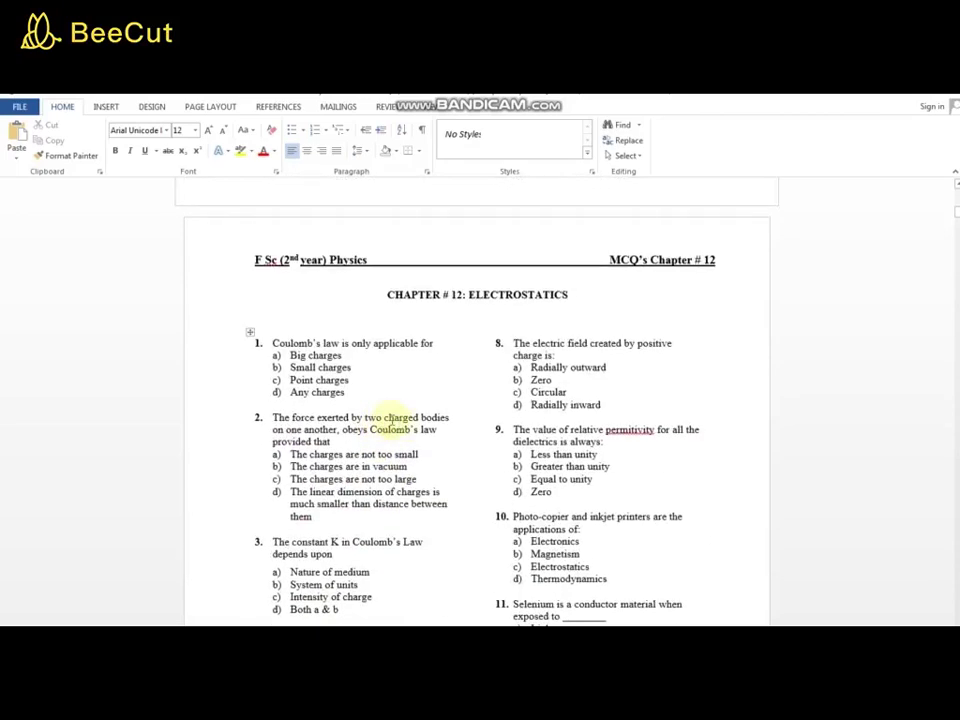
scroll(390, 412, up, 4)
scroll(379, 404, up, 3)
scroll(372, 395, up, 3)
scroll(367, 391, up, 4)
scroll(368, 385, up, 4)
scroll(304, 420, up, 3)
scroll(257, 407, down, 2)
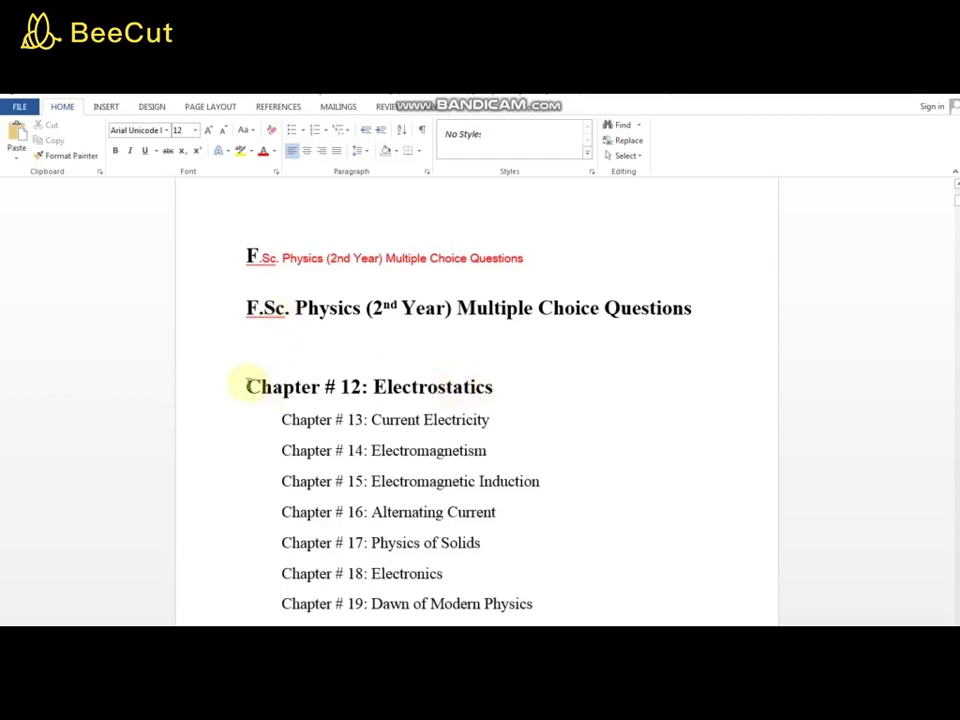
Format-paint Chapter # 12's bold heading style onto Chapters 13 through 21: Nuclear Physics.
drag(247, 386, 490, 388)
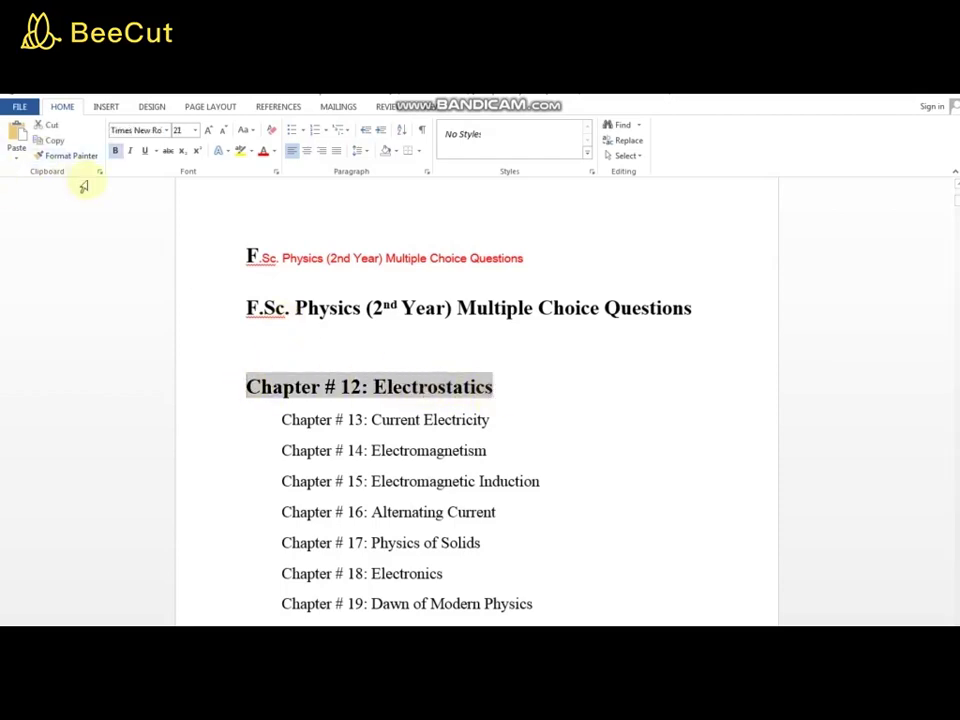
click(41, 157)
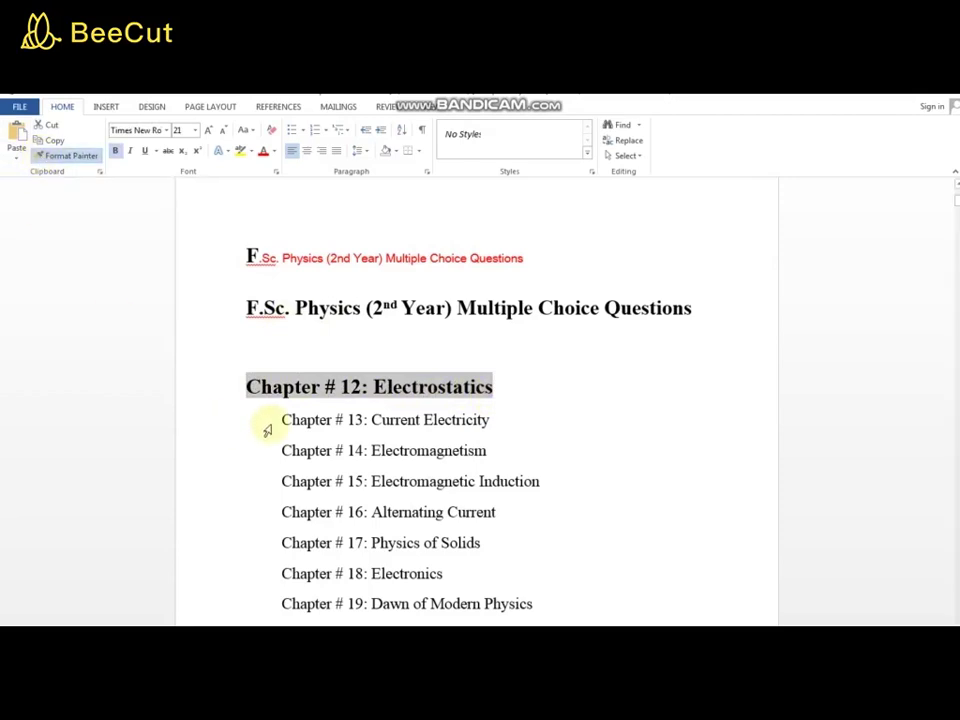
mouse_move(270, 420)
mouse_down()
mouse_move(378, 620)
mouse_move(392, 516)
mouse_up()
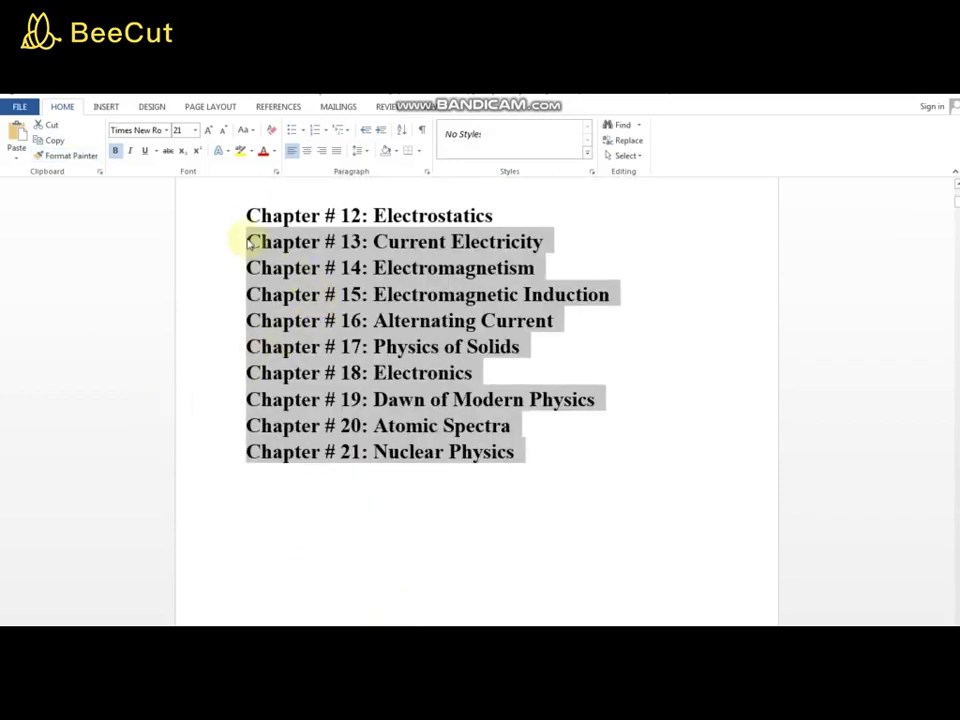
click(243, 228)
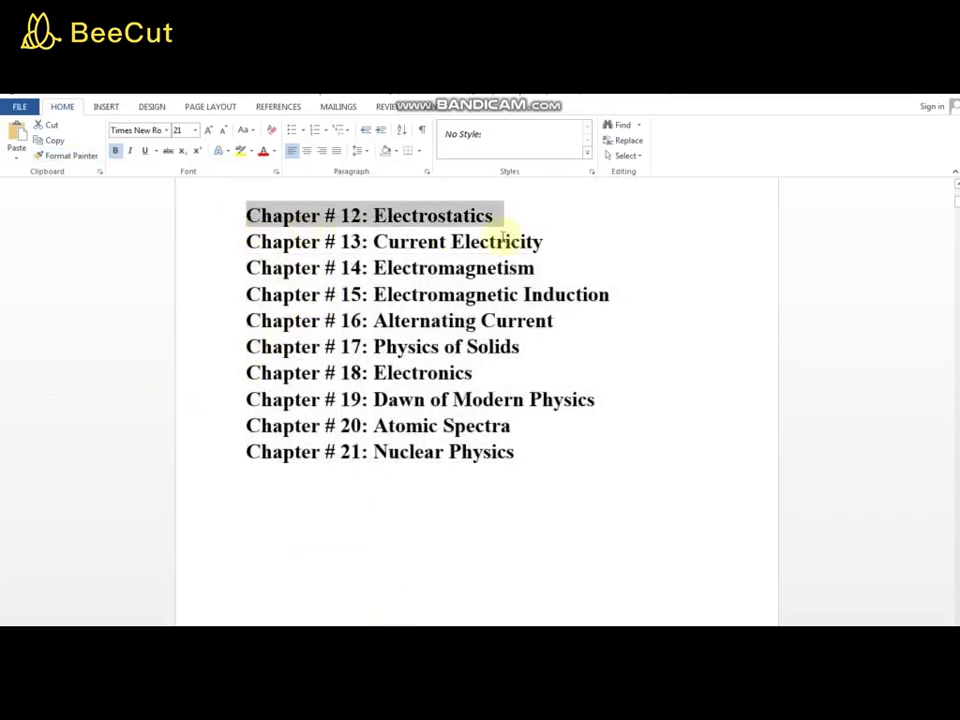
click(373, 216)
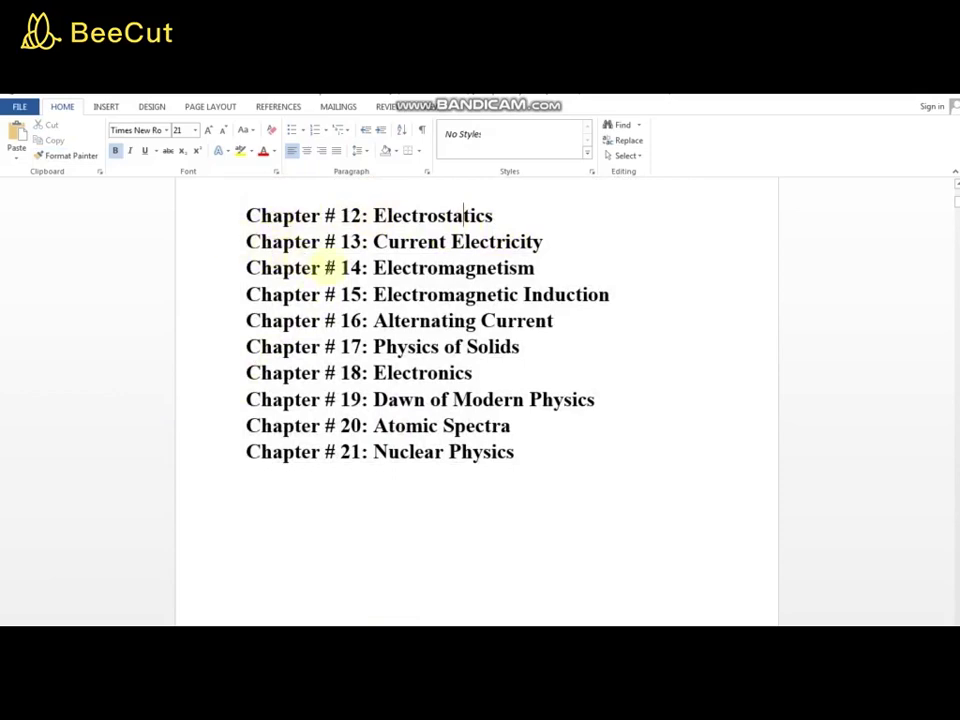
click(412, 488)
scroll(516, 459, down, 3)
scroll(489, 433, up, 1)
scroll(489, 429, up, 1)
scroll(490, 427, up, 1)
scroll(490, 428, up, 1)
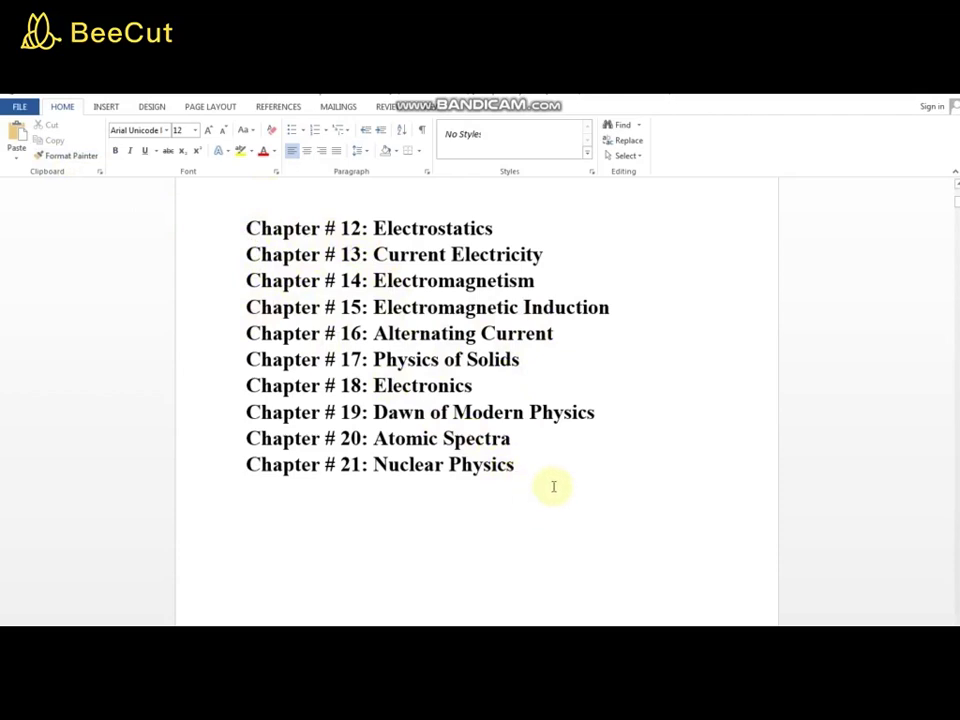
scroll(555, 475, down, 2)
scroll(212, 290, up, 3)
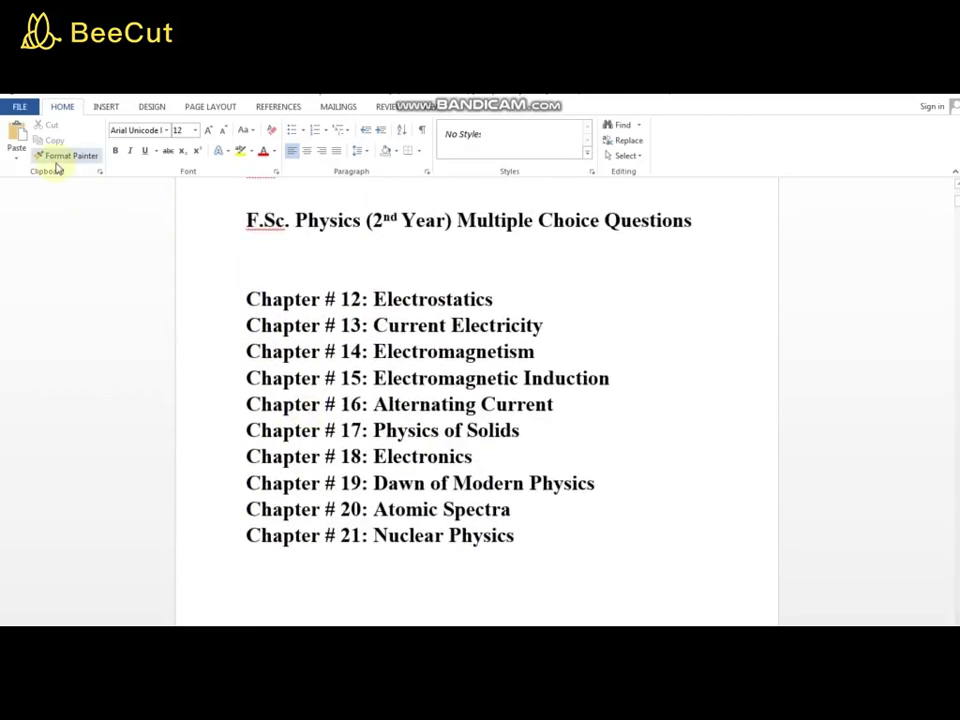
click(333, 350)
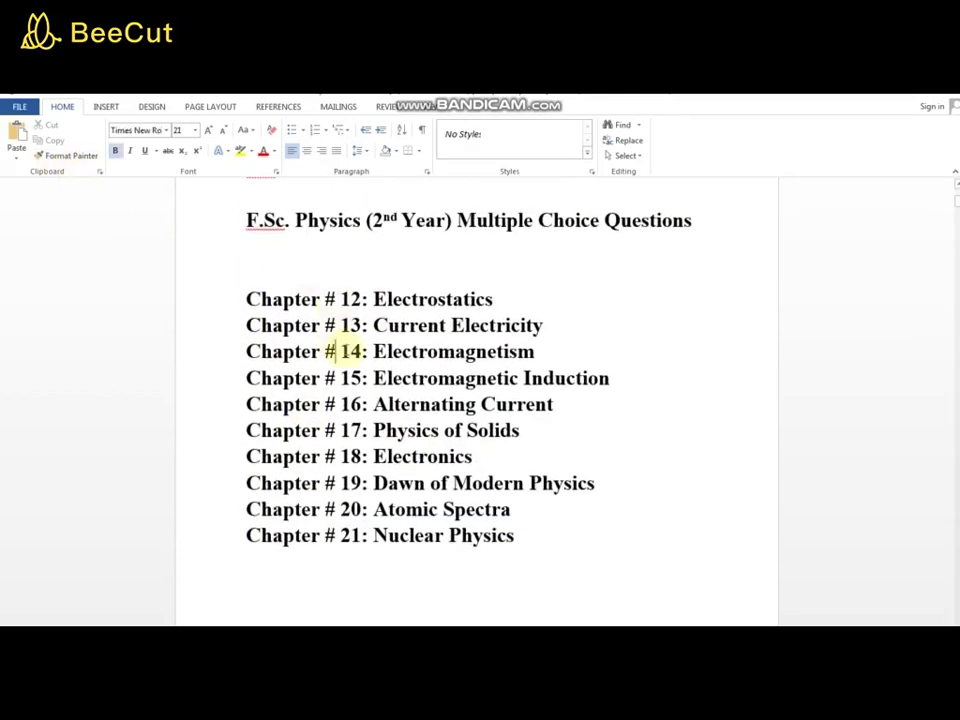
scroll(449, 409, up, 2)
scroll(513, 411, up, 1)
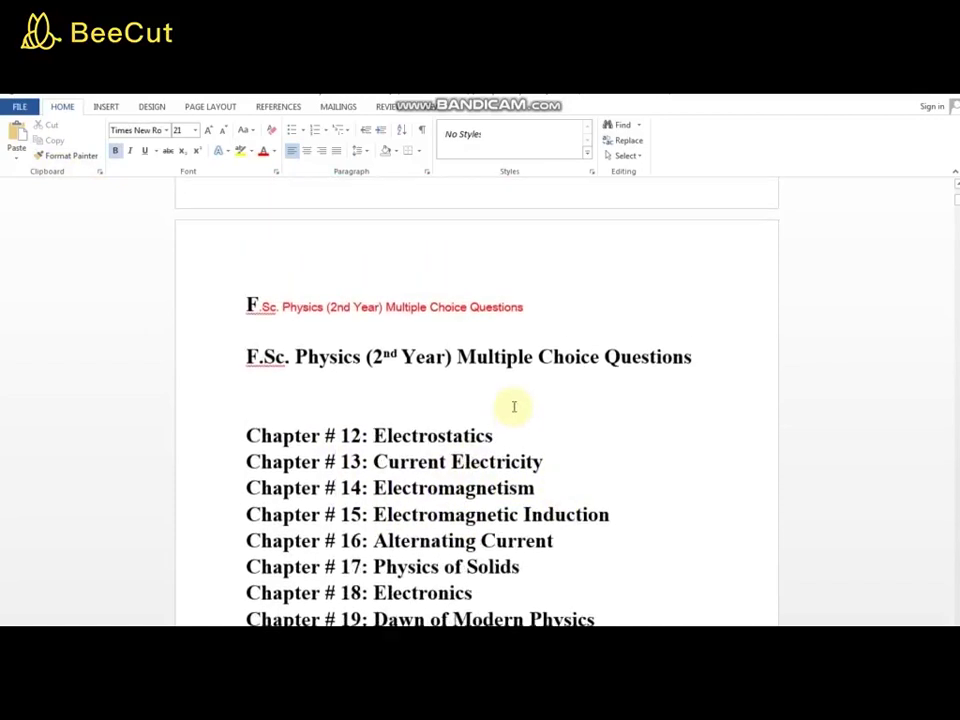